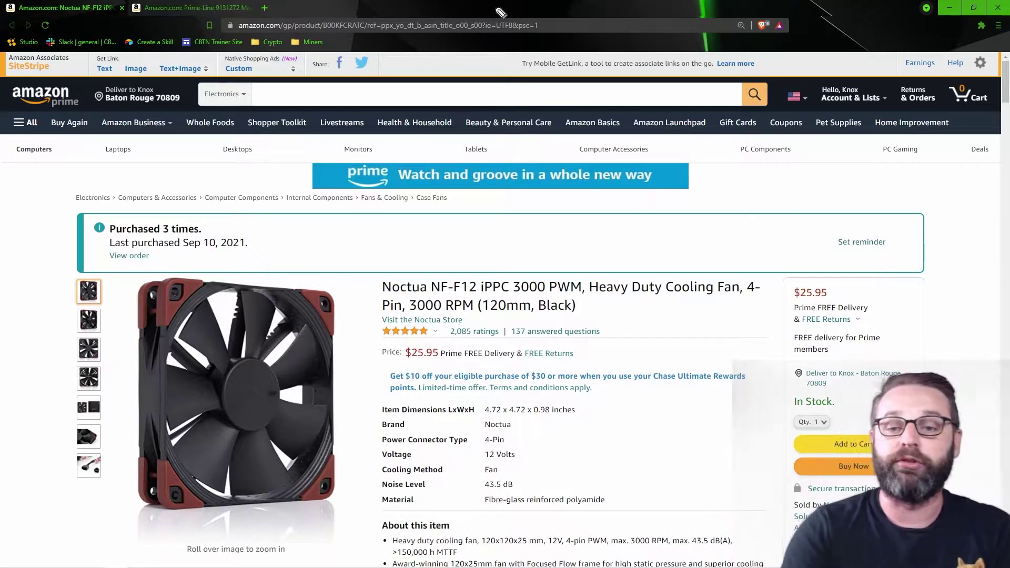
drag(505, 228, 494, 271)
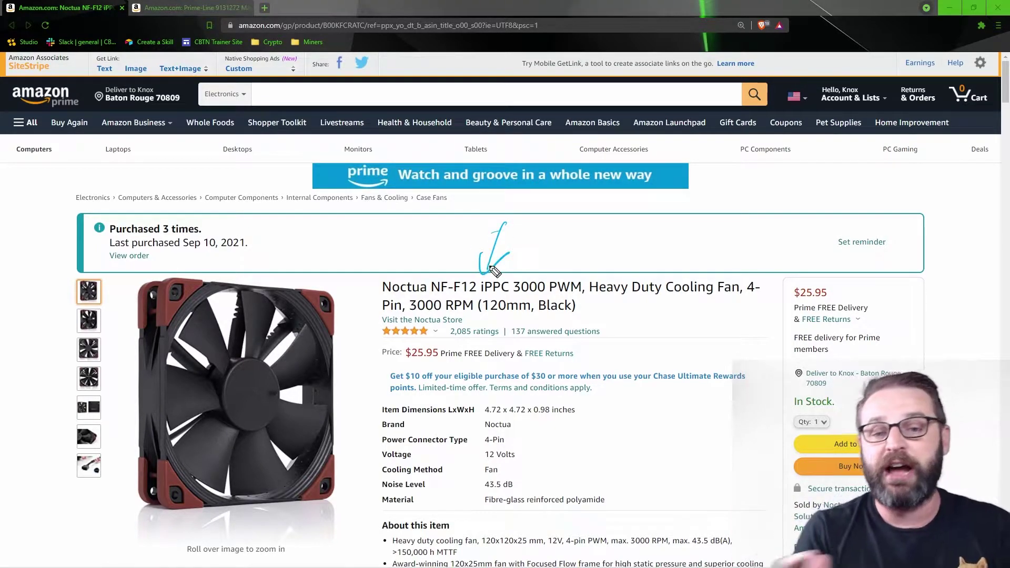
drag(398, 319, 455, 324)
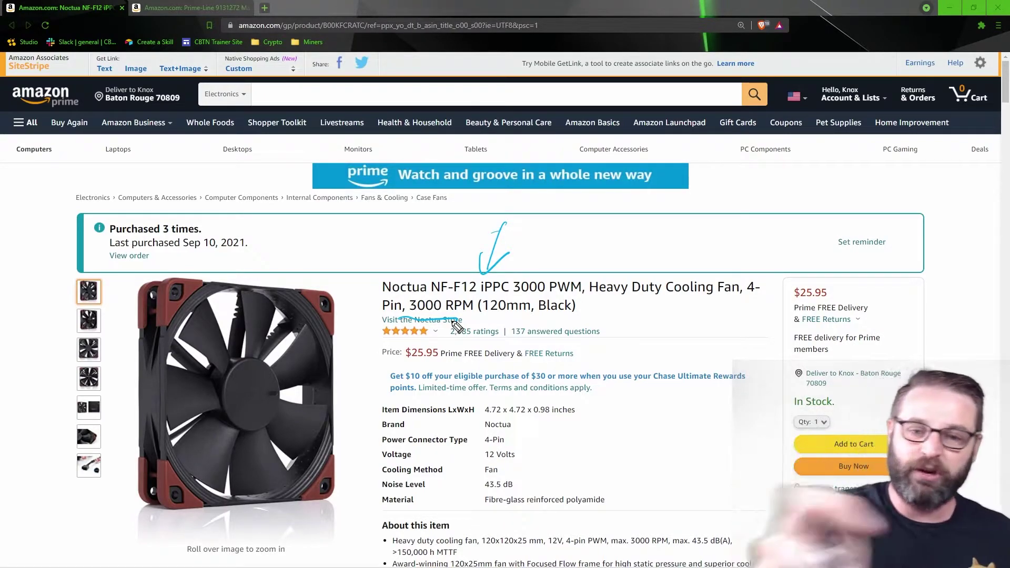
mouse_move(287, 242)
mouse_down()
mouse_move(305, 261)
mouse_move(320, 247)
mouse_up()
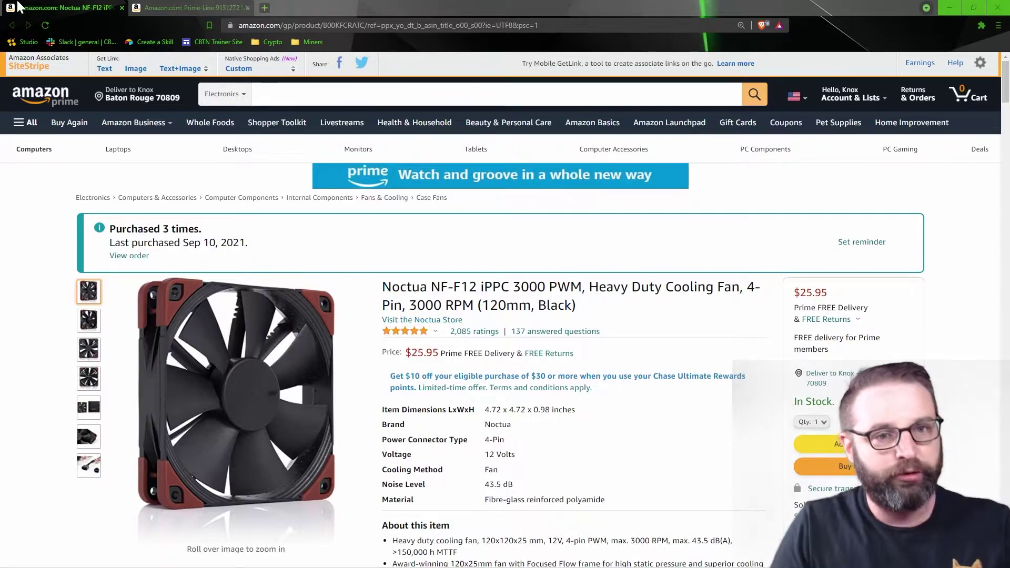
Switch to the tab with the Prime-Line M4-0.7 x 40mm stainless machine screws 10-pack at $5.23.
click(219, 8)
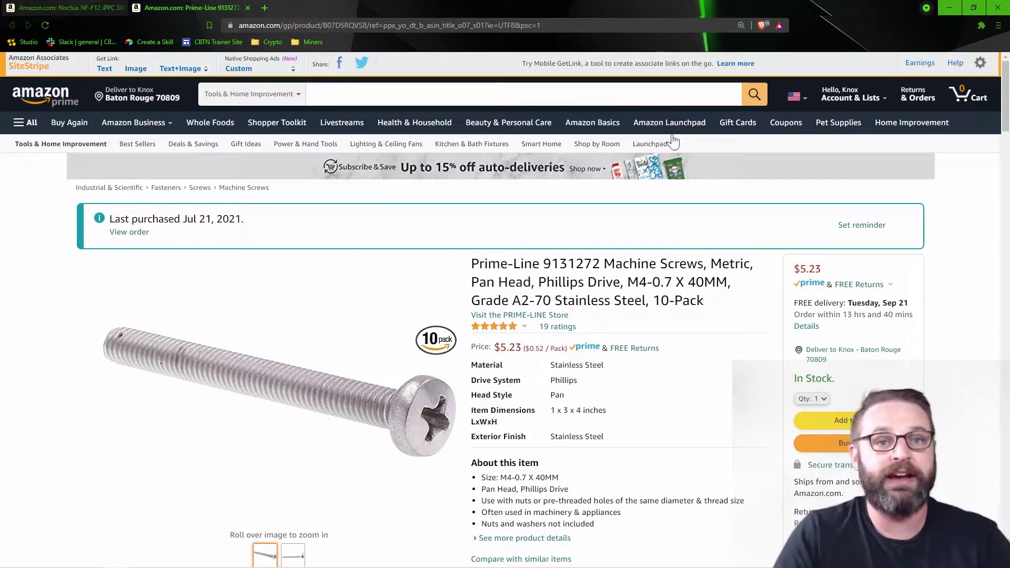
Open hiveos.farm in a new tab and show the Hiveon ASIC L3+/L3++ firmware downloads, rated up to 720 MH/s.
click(265, 7)
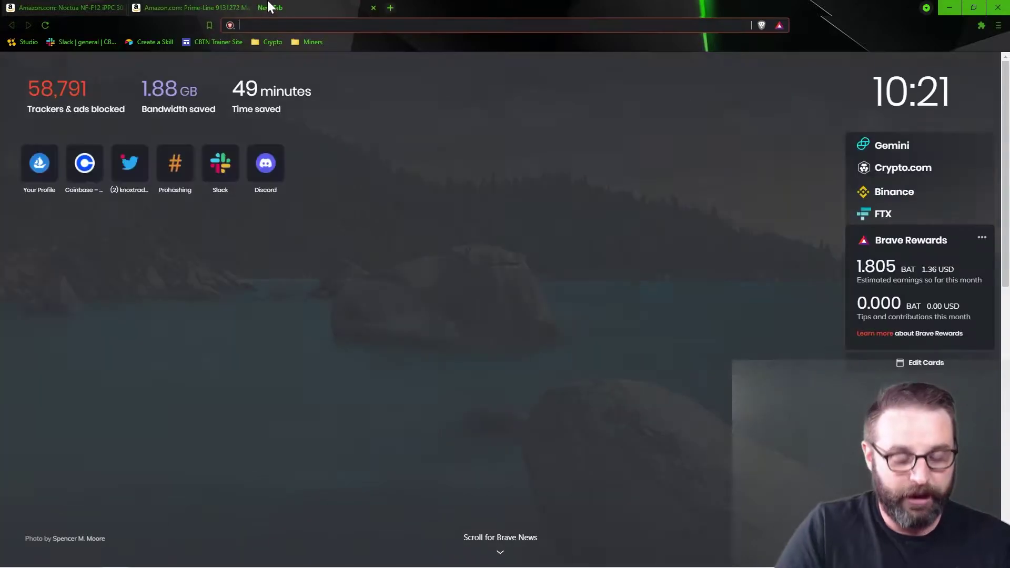
text(hiveos.farm)
key(Return)
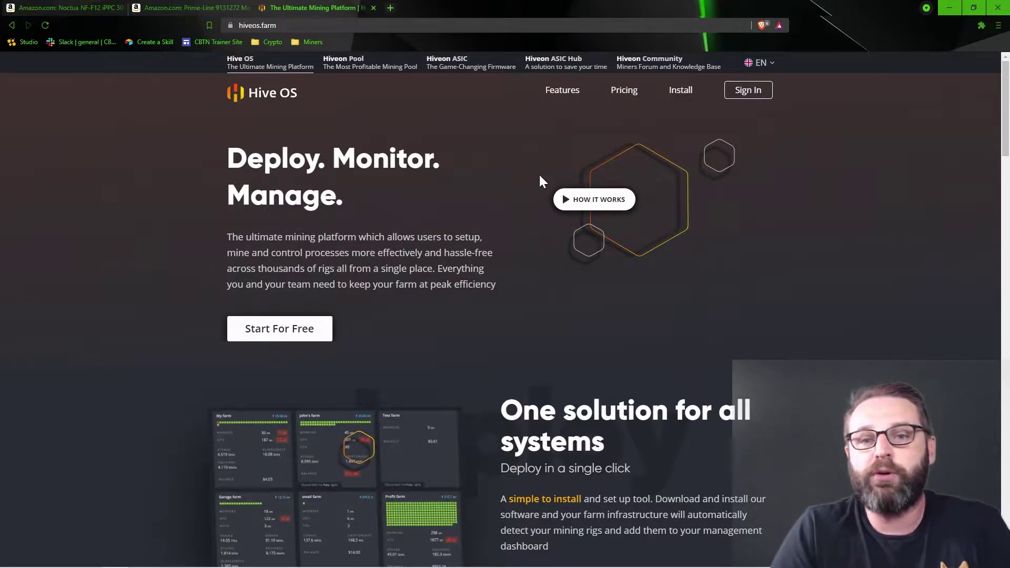
click(436, 69)
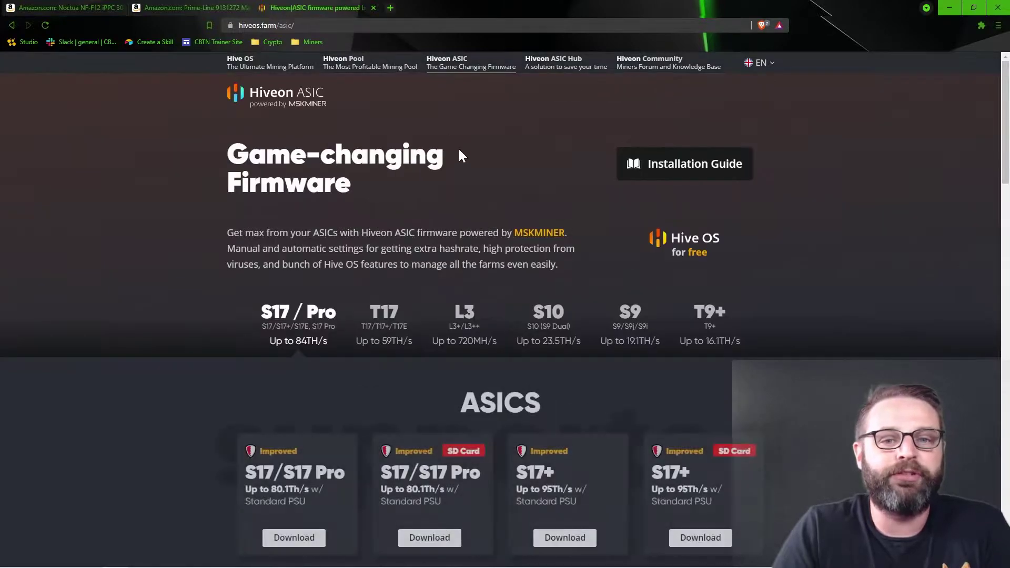
click(460, 314)
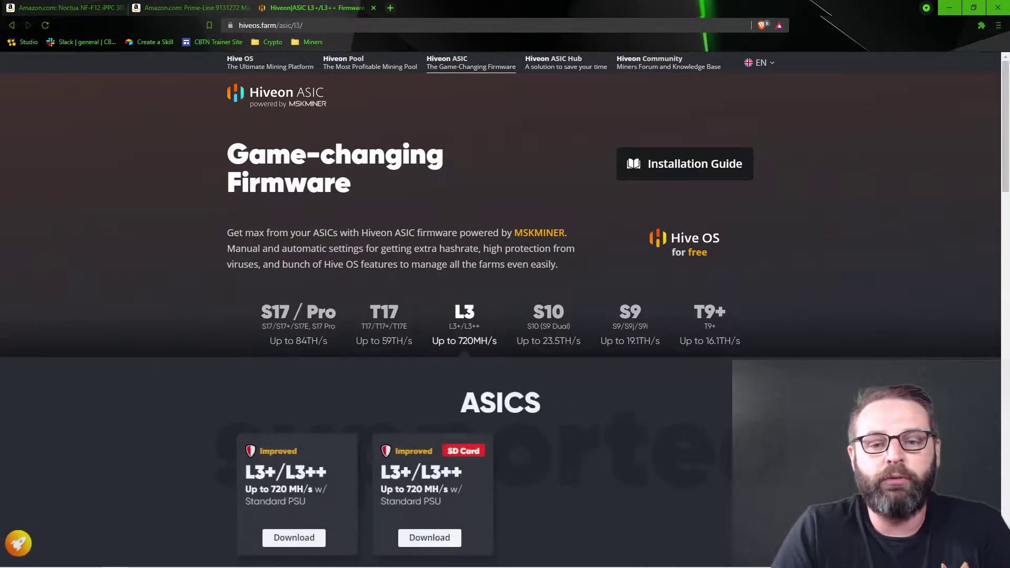
scroll(451, 192, down, 2)
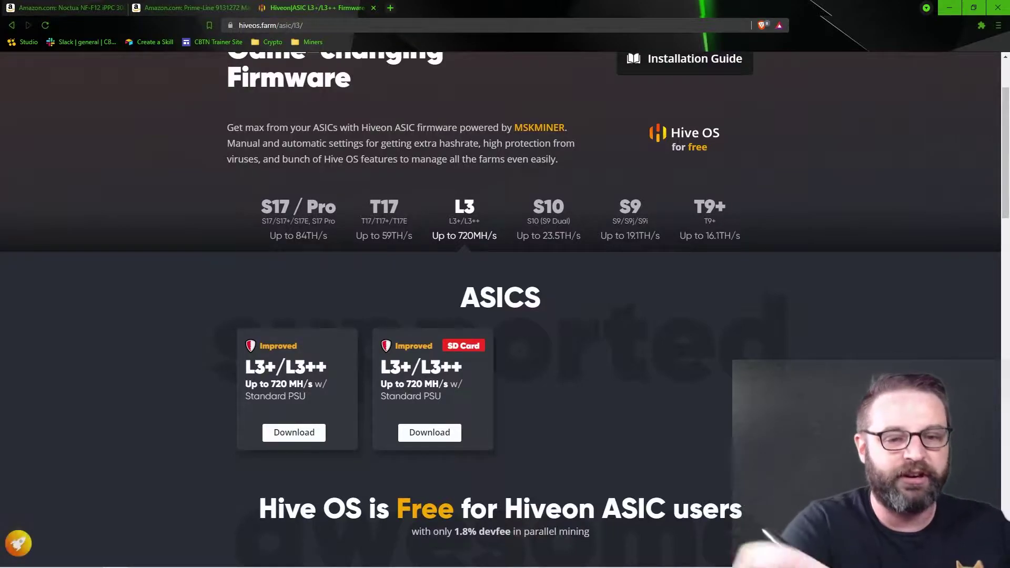
Pen-annotate the downloads: label the standard card 'Web', circle the SD Card version, and write 2019 beside it.
drag(286, 285, 289, 322)
mouse_move(192, 303)
mouse_down()
mouse_move(227, 271)
mouse_move(259, 282)
mouse_up()
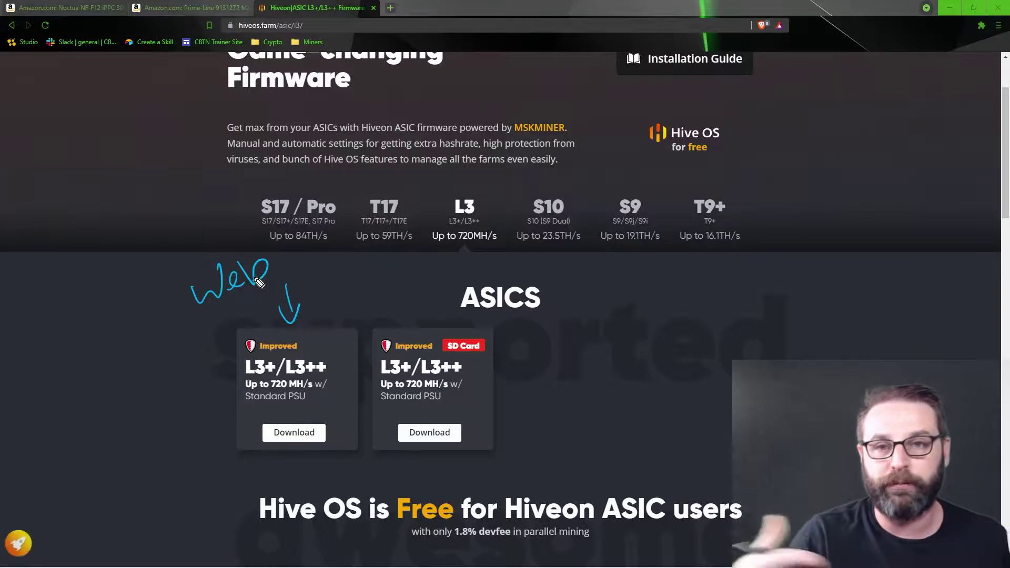
drag(422, 276, 424, 302)
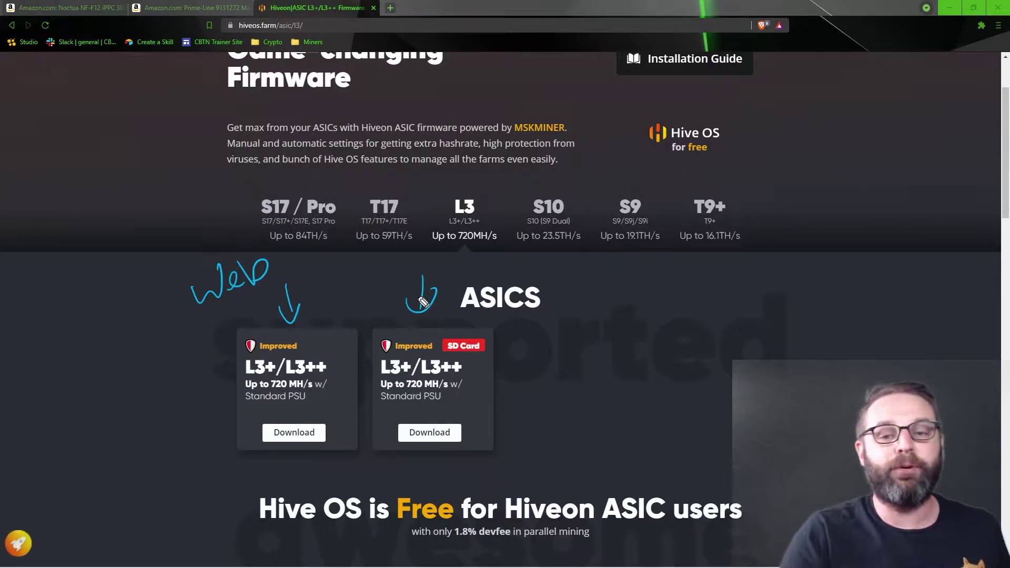
mouse_move(481, 322)
mouse_down()
mouse_move(410, 464)
mouse_move(439, 301)
mouse_move(431, 304)
mouse_up()
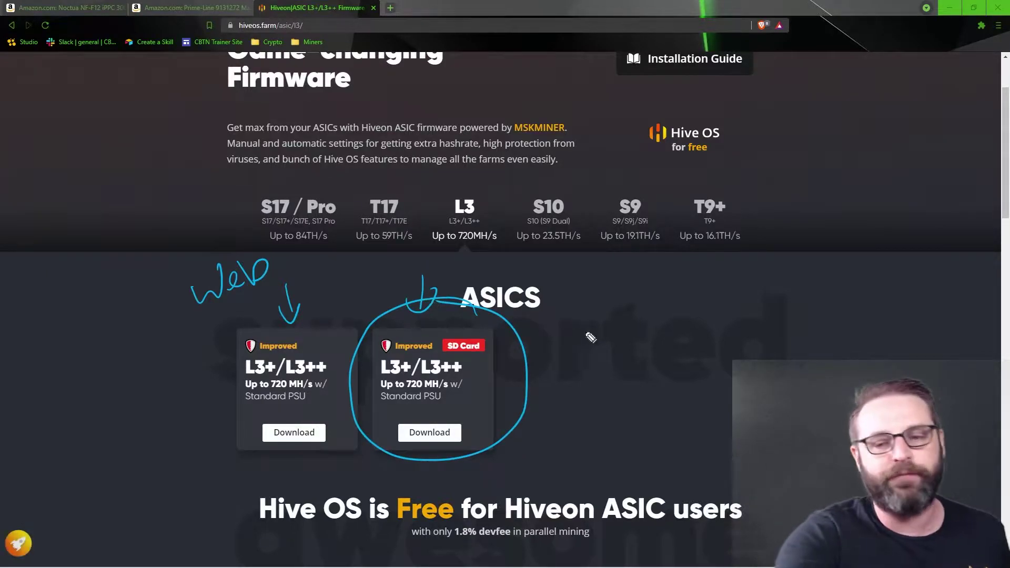
mouse_move(575, 319)
mouse_down()
mouse_move(597, 347)
mouse_move(610, 324)
mouse_up()
mouse_move(621, 320)
mouse_down()
mouse_move(624, 347)
mouse_move(638, 348)
mouse_up()
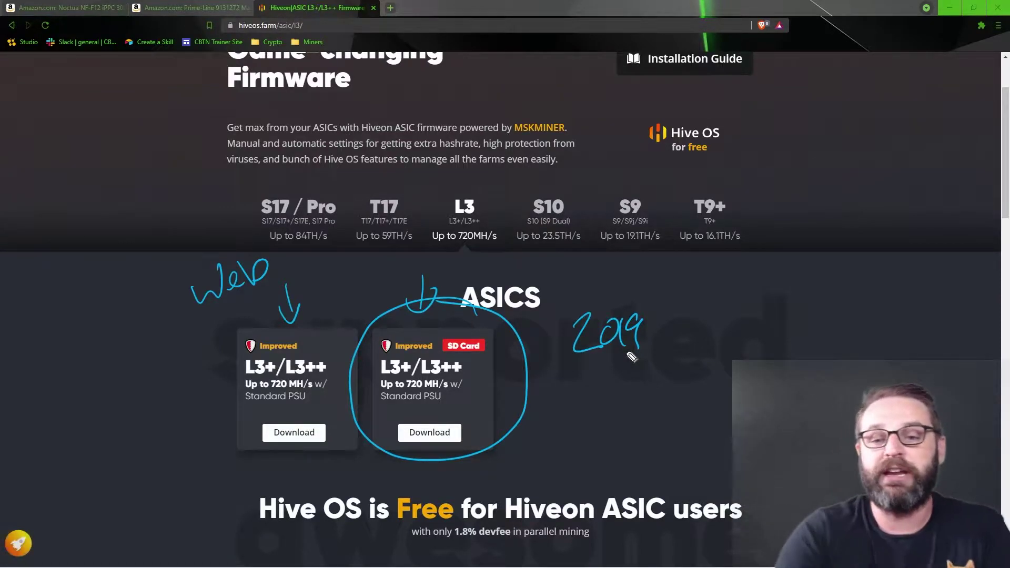
mouse_move(600, 293)
mouse_down()
mouse_move(458, 93)
mouse_move(482, 80)
mouse_up()
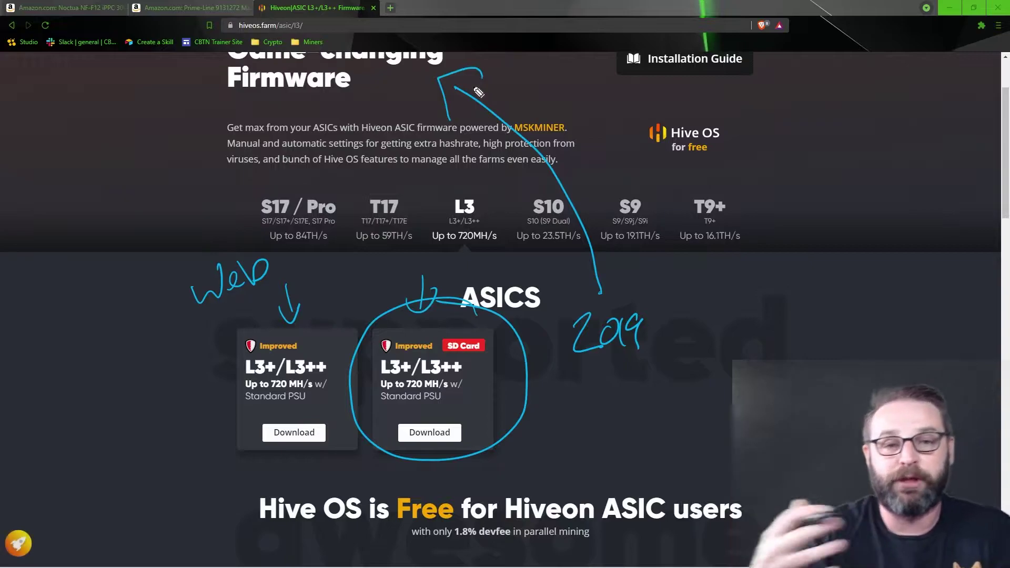
drag(198, 325, 345, 258)
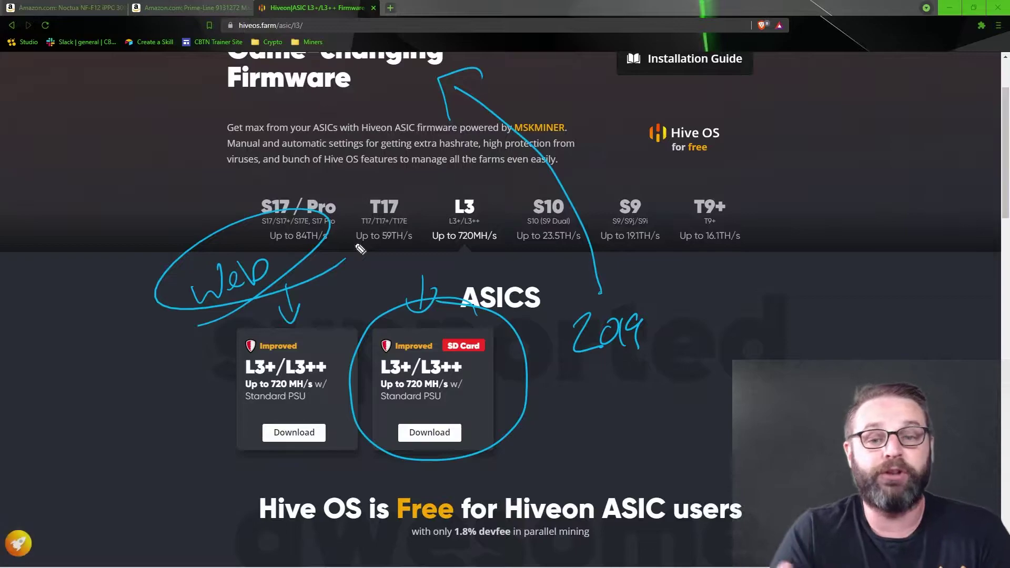
mouse_move(571, 372)
mouse_down()
mouse_move(527, 385)
mouse_move(547, 393)
mouse_up()
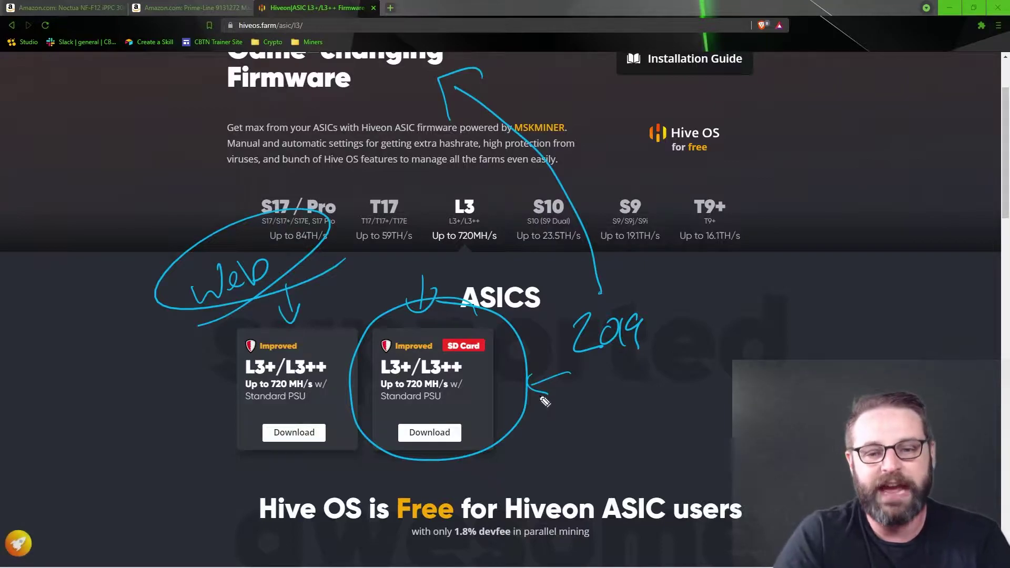
Add three more pen arrows around the L3+/L3++ cards, then clear all the annotations.
mouse_move(381, 277)
mouse_down()
mouse_move(385, 295)
mouse_move(399, 285)
mouse_up()
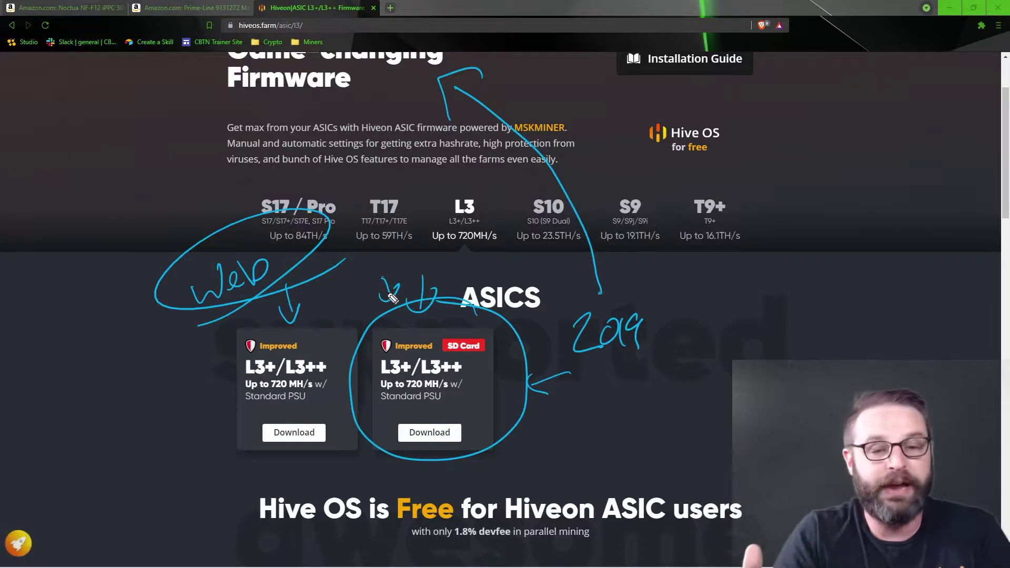
mouse_move(79, 390)
mouse_down()
mouse_move(146, 338)
mouse_move(140, 376)
mouse_up()
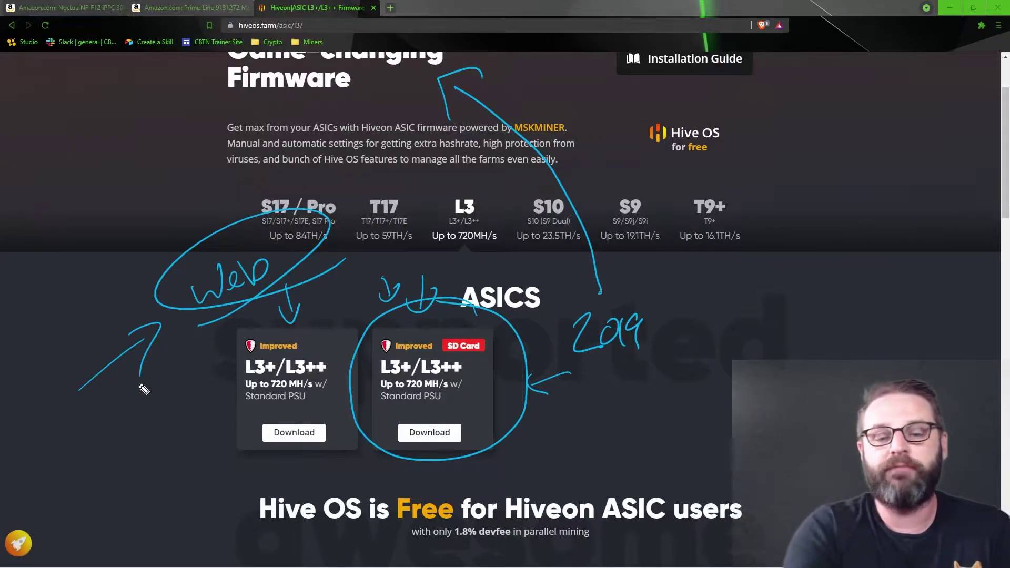
mouse_move(572, 401)
mouse_down()
mouse_move(565, 436)
mouse_move(578, 436)
mouse_up()
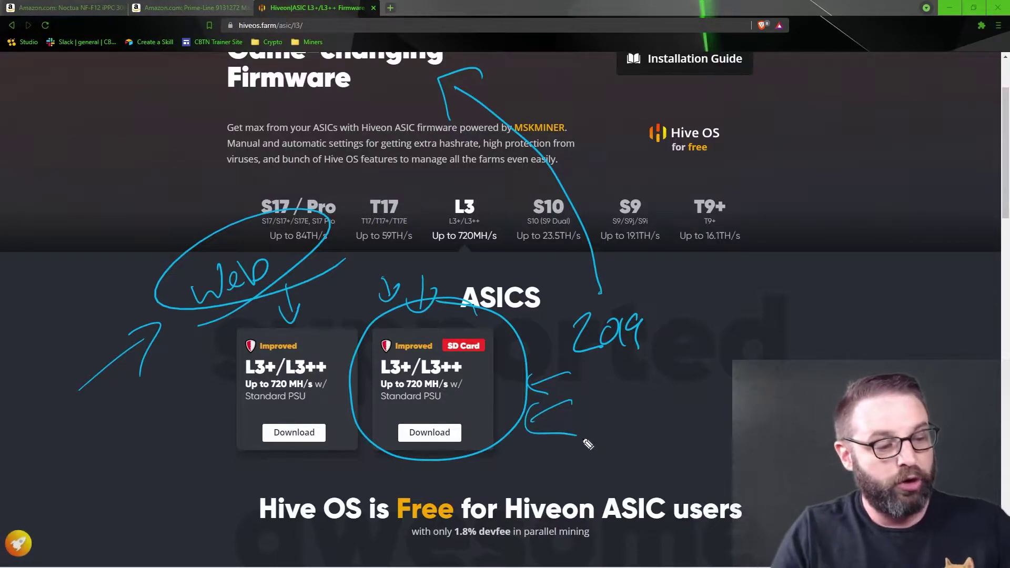
key(Escape)
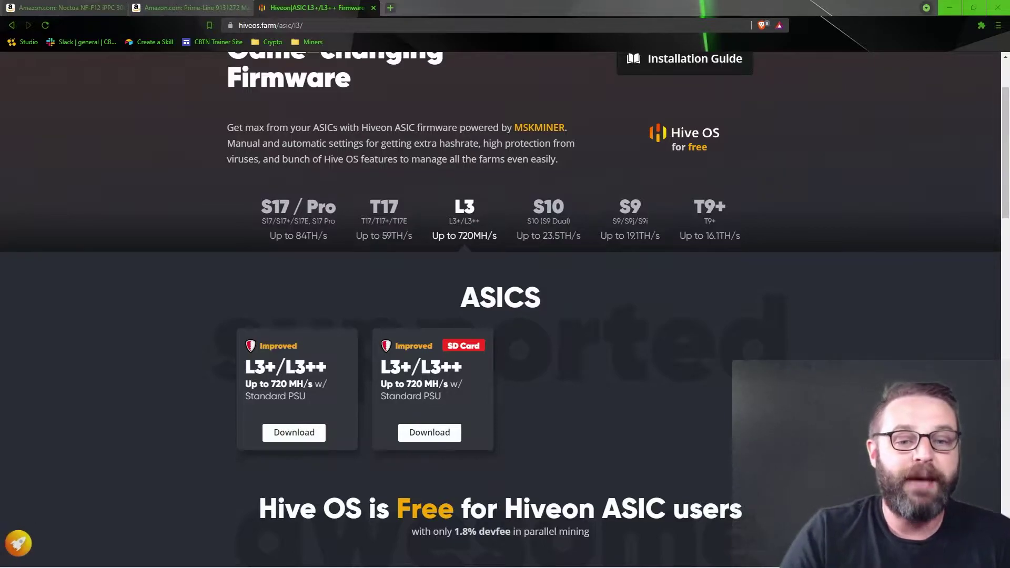
Download Antminer-L3Plus-Hiveon-latest.tar.gz and save it to the Desktop.
click(295, 435)
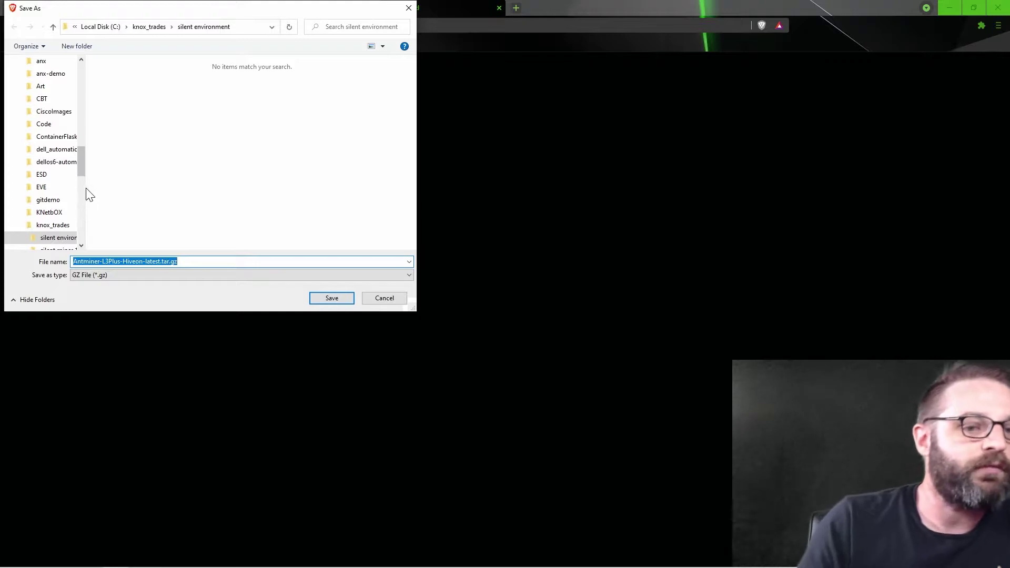
drag(79, 167, 80, 122)
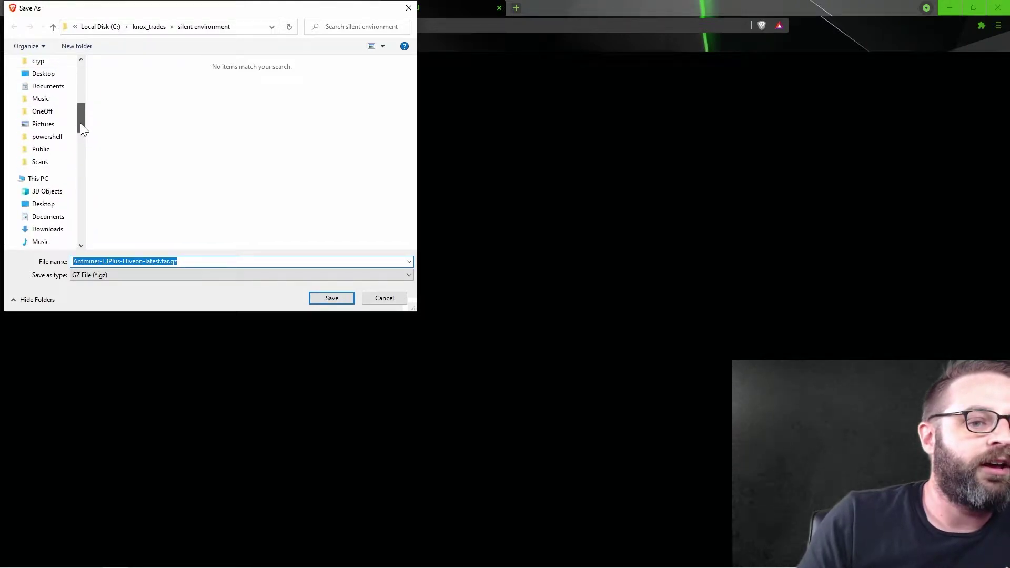
click(26, 205)
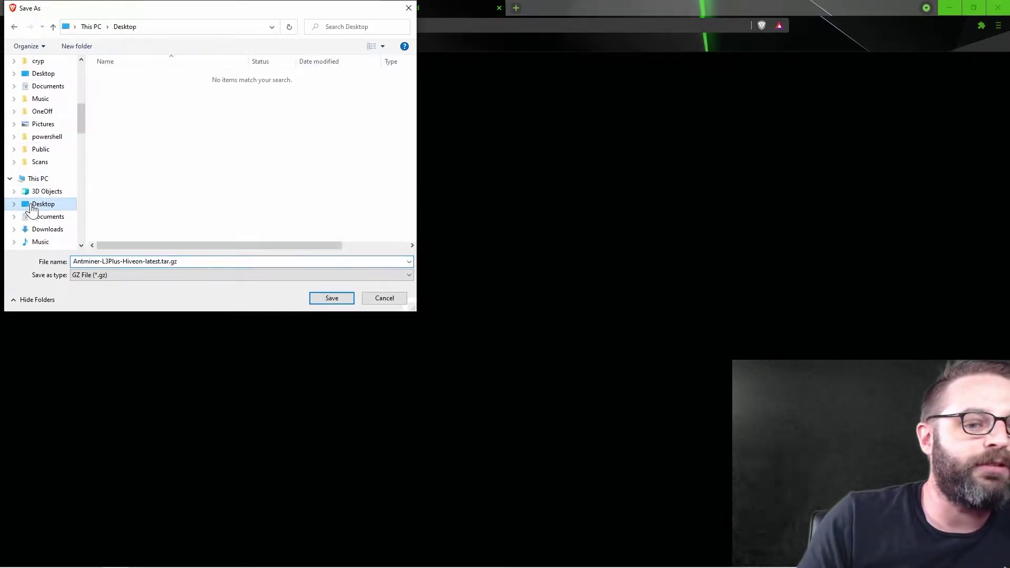
click(319, 302)
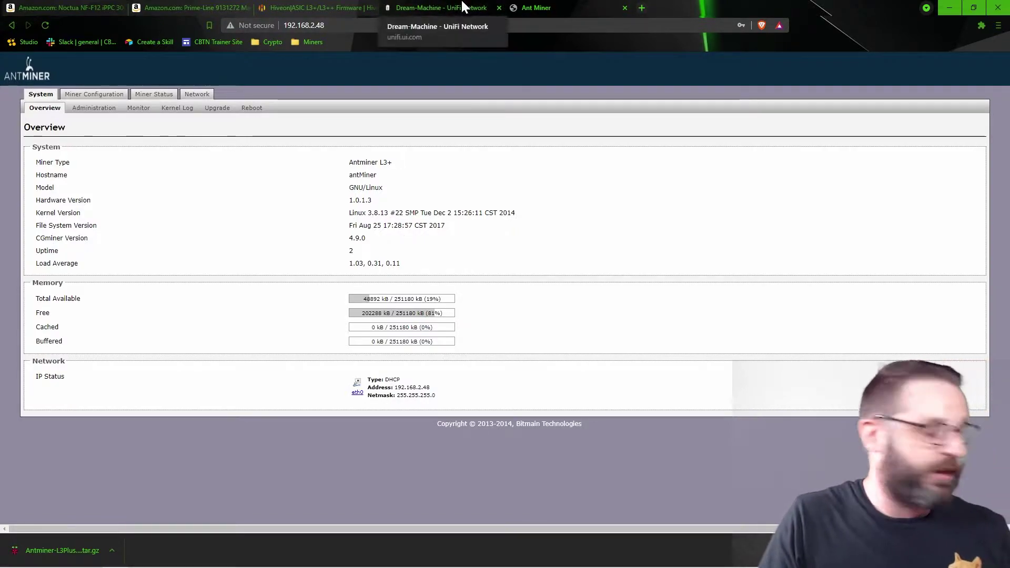
Check antMiner at 192.168.2.48 in the UniFi clients list, then return to the Ant Miner overview tab.
click(446, 8)
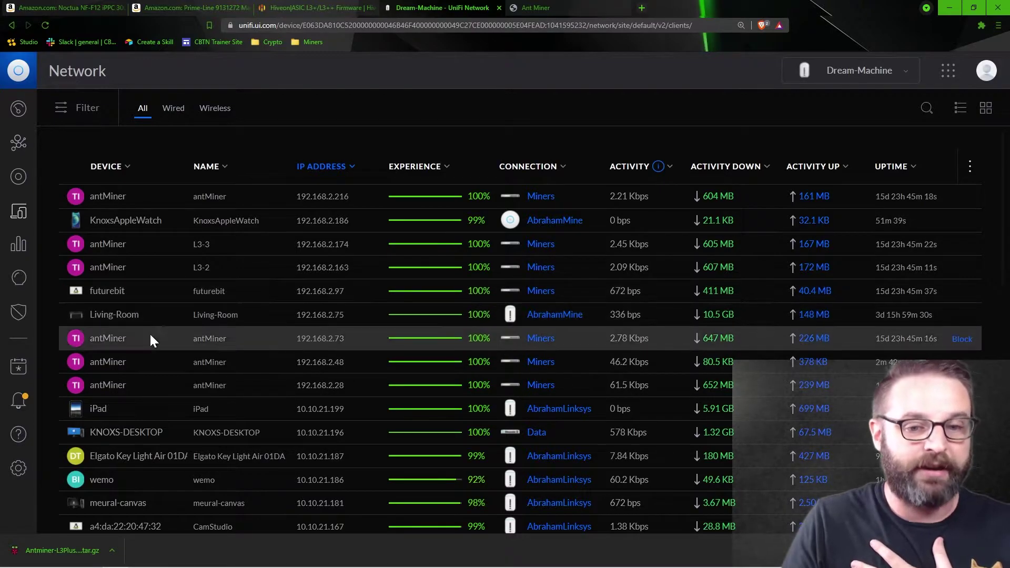
click(585, 7)
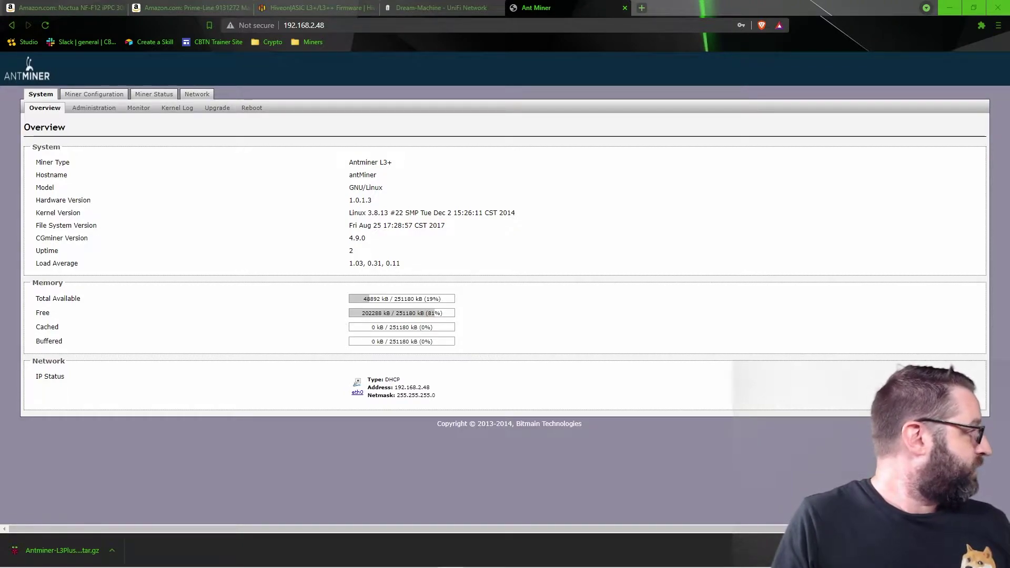
Center the Command Prompt, run ipconfig, and scroll up to the Ethernet adapter section.
drag(211, 127, 549, 200)
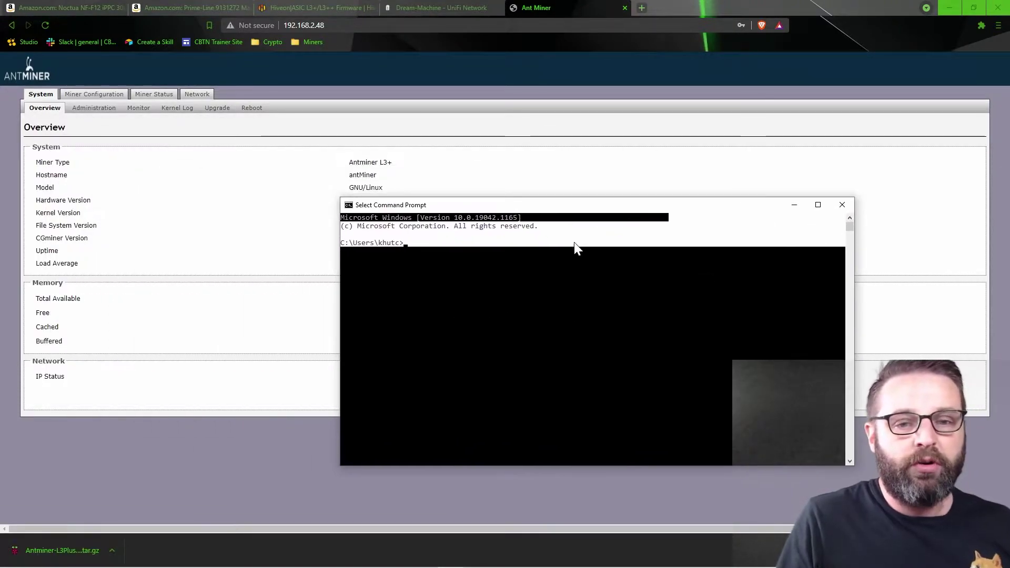
click(557, 276)
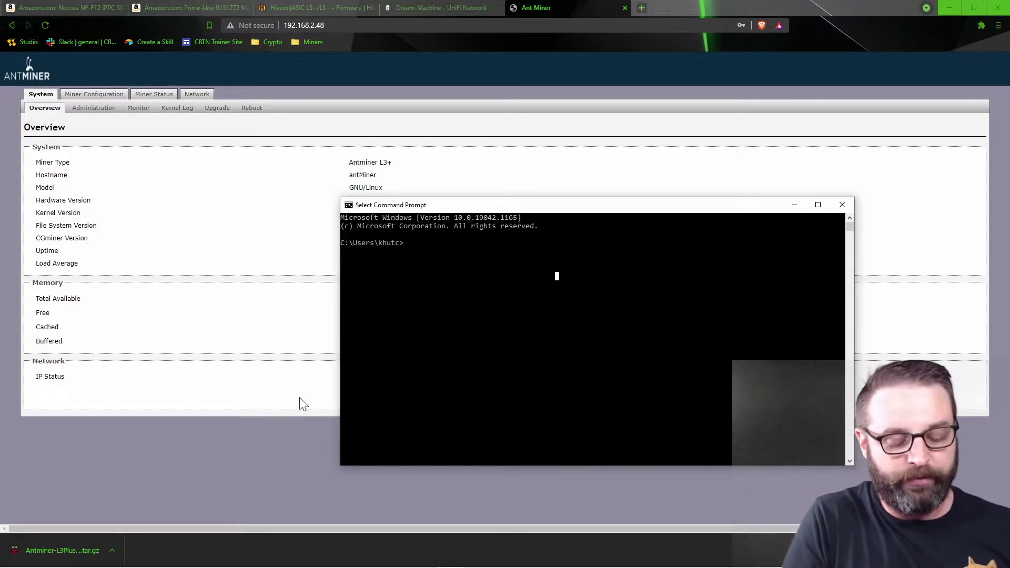
text(ipconfig)
key(Return)
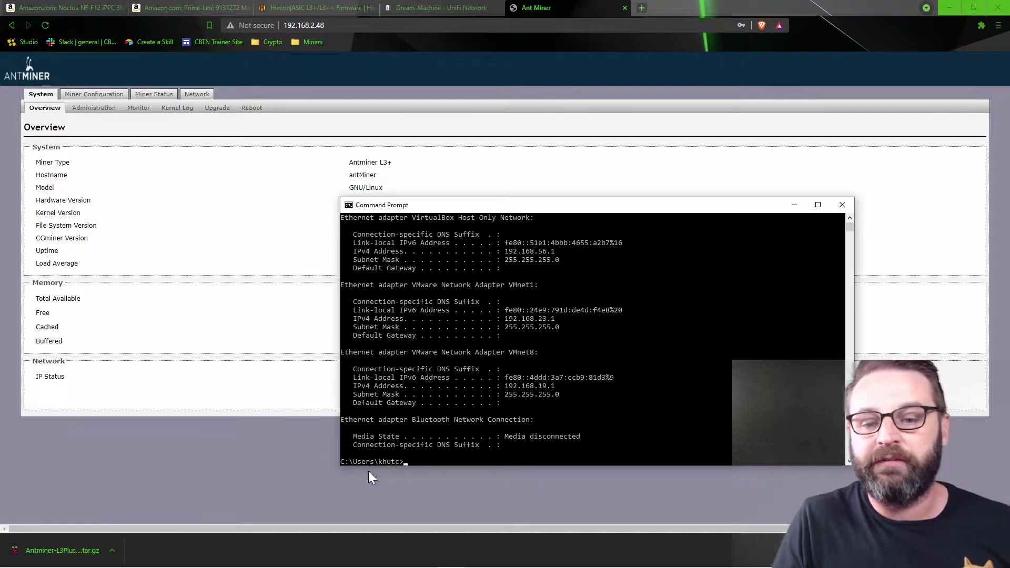
scroll(674, 336, up, 5)
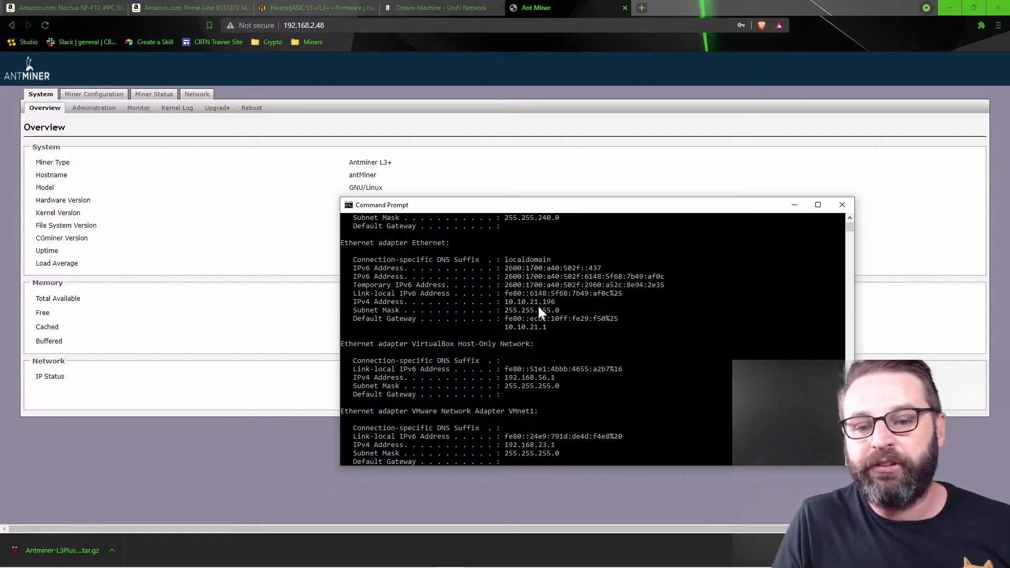
scroll(526, 321, up, 1)
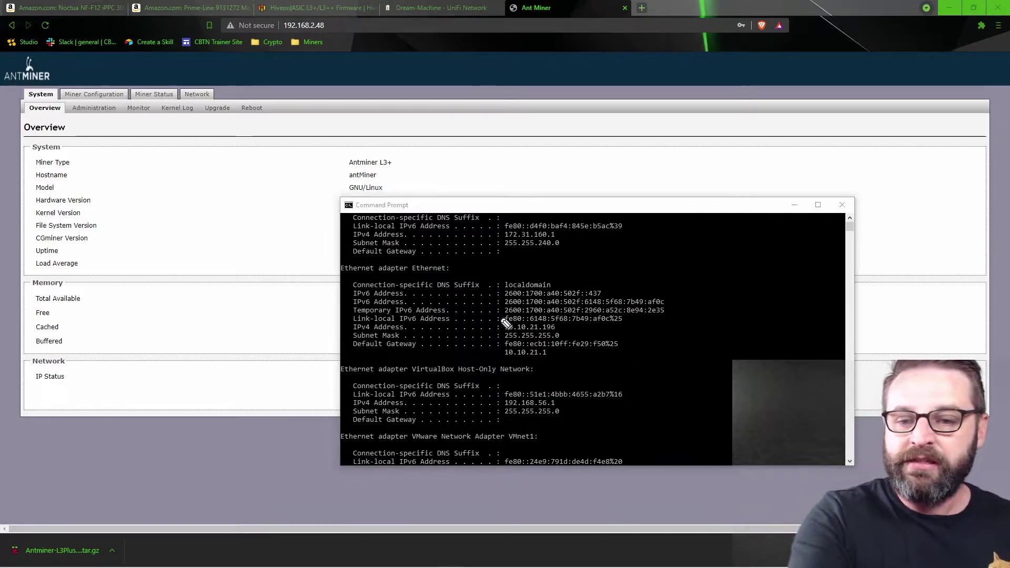
Mark up IPv4 10.10.21.196, mask 255.255.255.0 and the gateway, noting prefix 10.10.21, then clear.
mouse_move(498, 319)
mouse_down()
mouse_move(570, 339)
mouse_move(513, 323)
mouse_move(421, 325)
mouse_up()
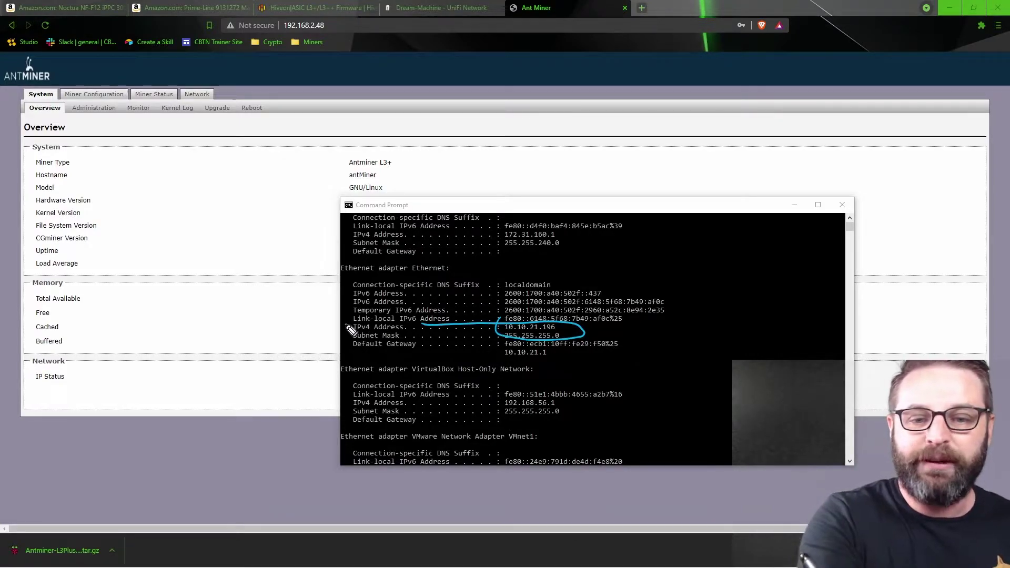
drag(345, 323, 352, 334)
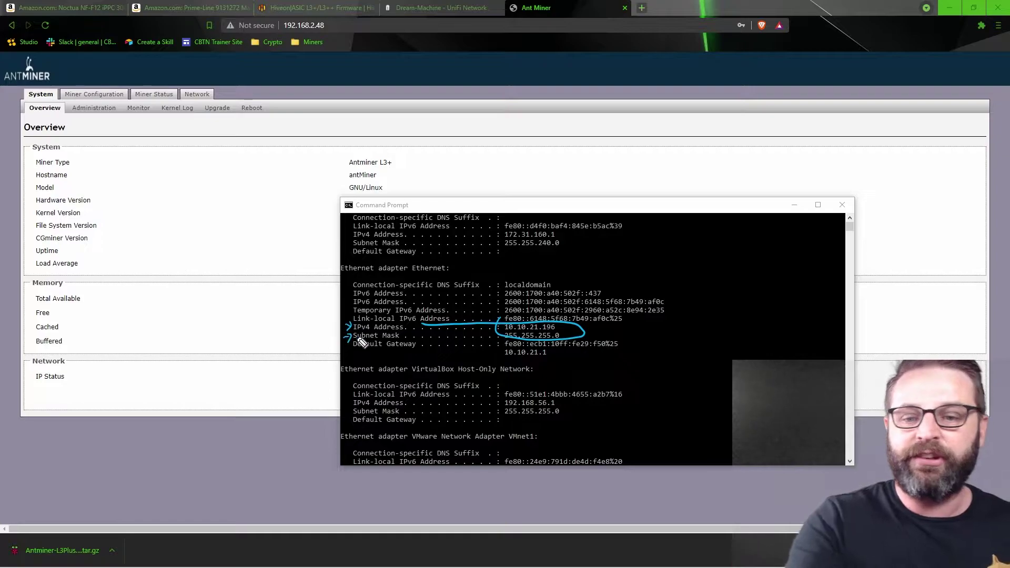
mouse_move(577, 343)
mouse_down()
mouse_move(522, 328)
mouse_move(515, 340)
mouse_move(552, 339)
mouse_up()
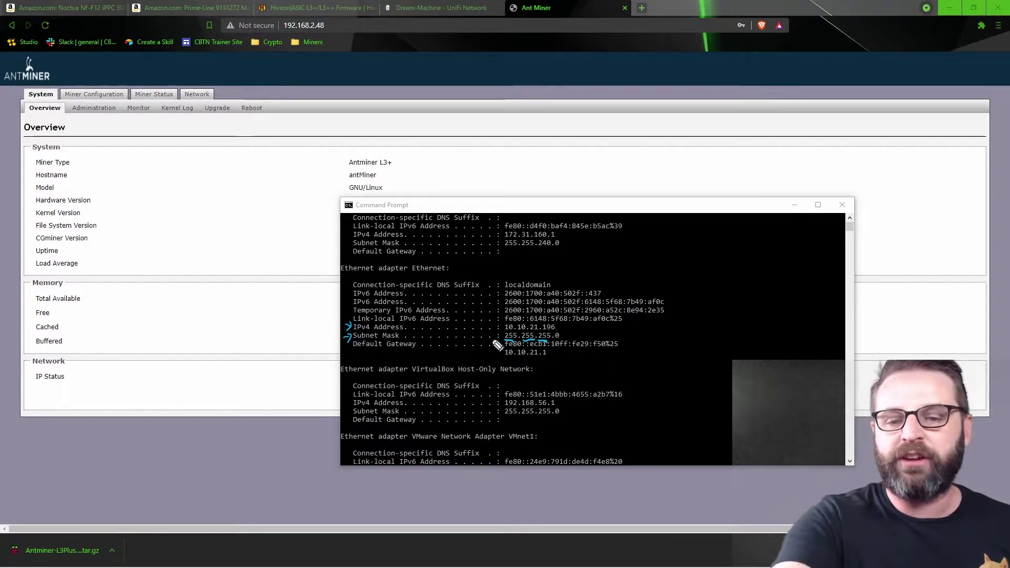
mouse_move(500, 326)
mouse_down()
mouse_move(499, 338)
mouse_move(544, 334)
mouse_up()
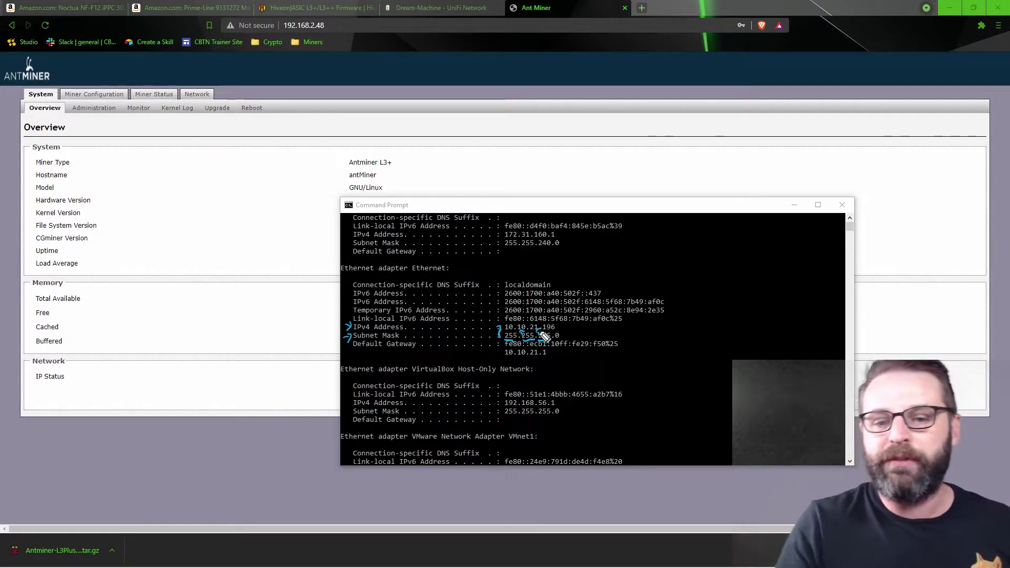
key(ctrl+z)
key(ctrl+z)
key(ctrl+z)
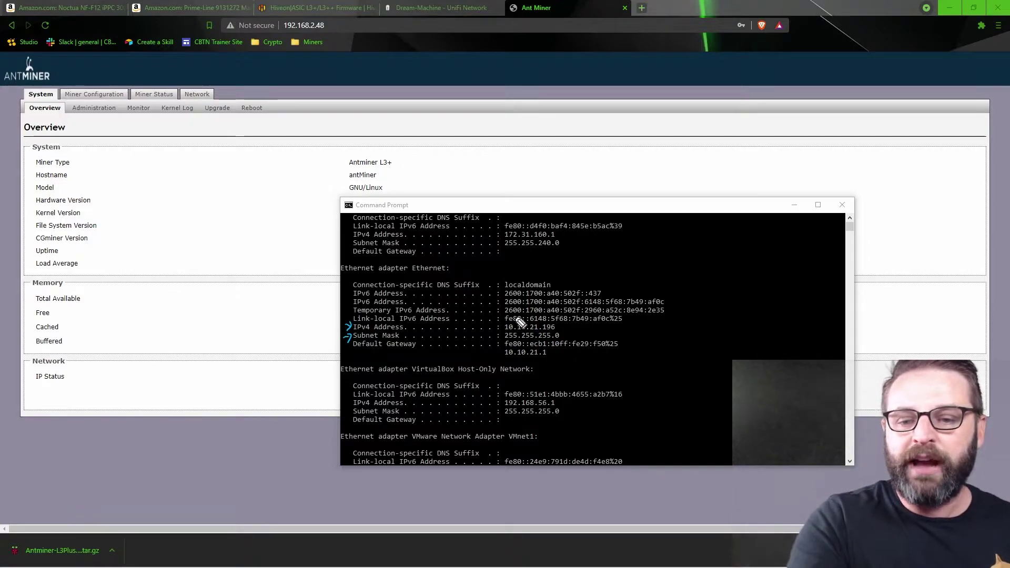
mouse_move(529, 343)
mouse_down()
mouse_move(553, 342)
mouse_move(505, 331)
mouse_move(540, 325)
mouse_up()
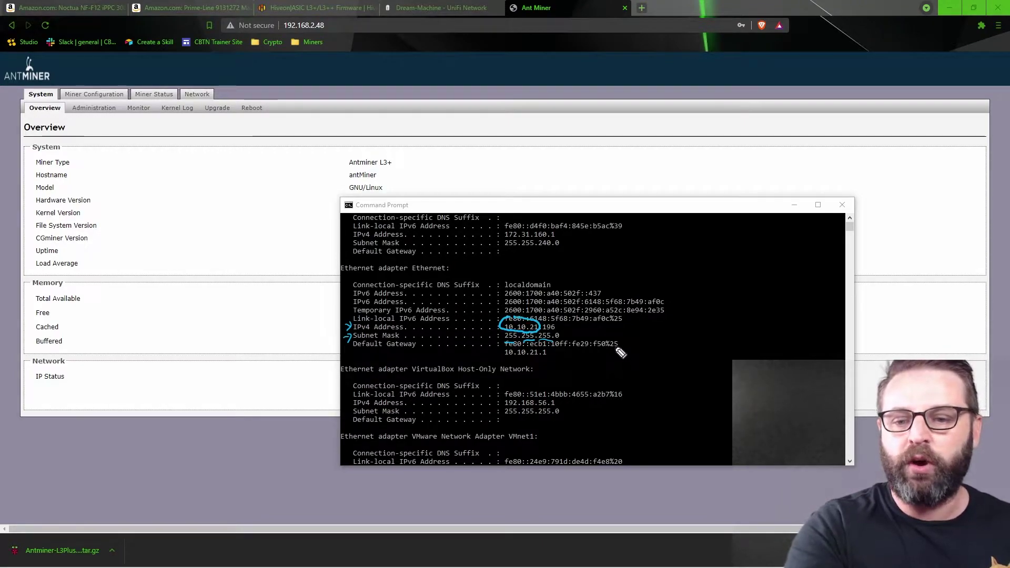
drag(564, 323, 558, 327)
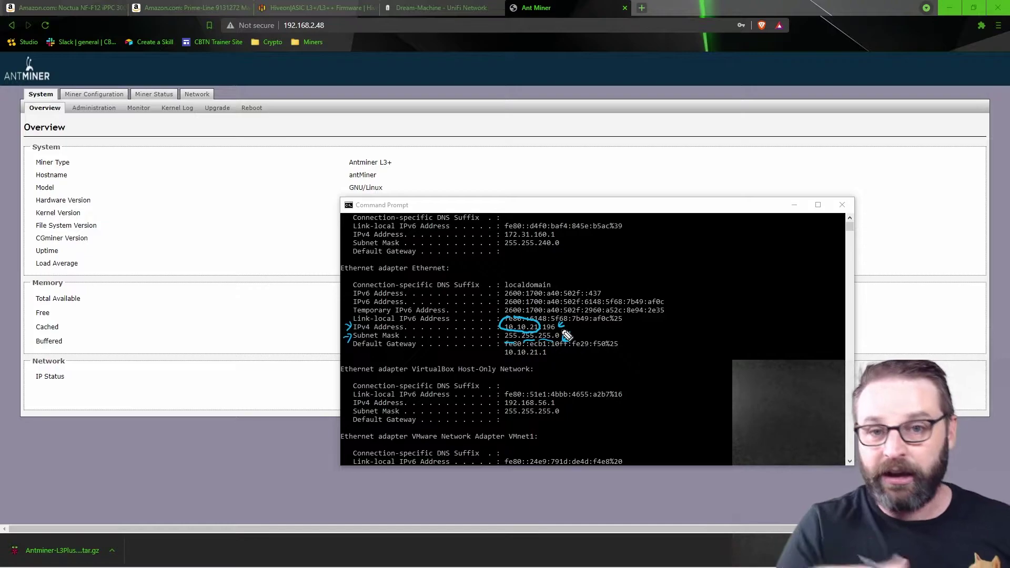
drag(569, 332, 562, 341)
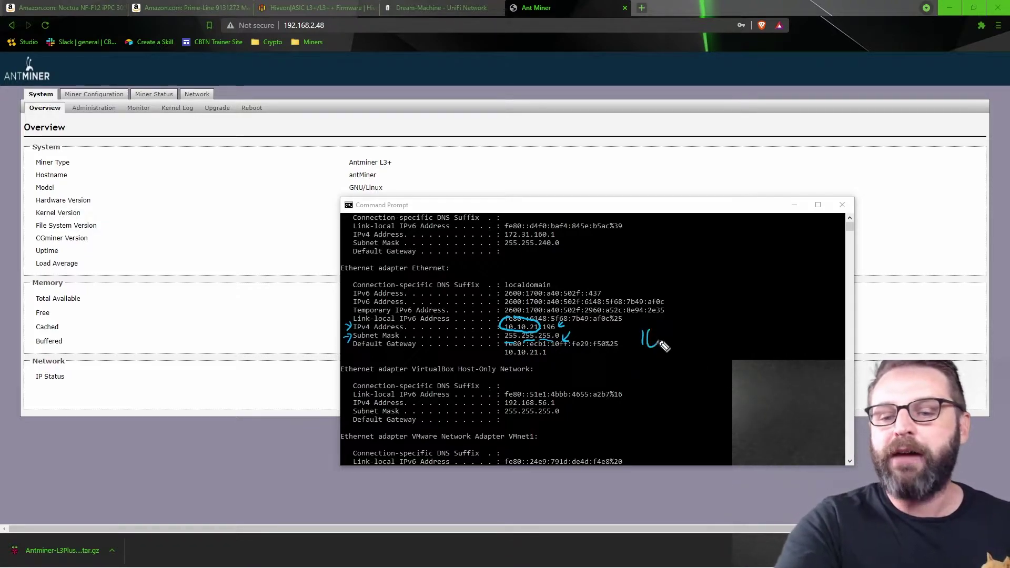
drag(663, 342, 725, 352)
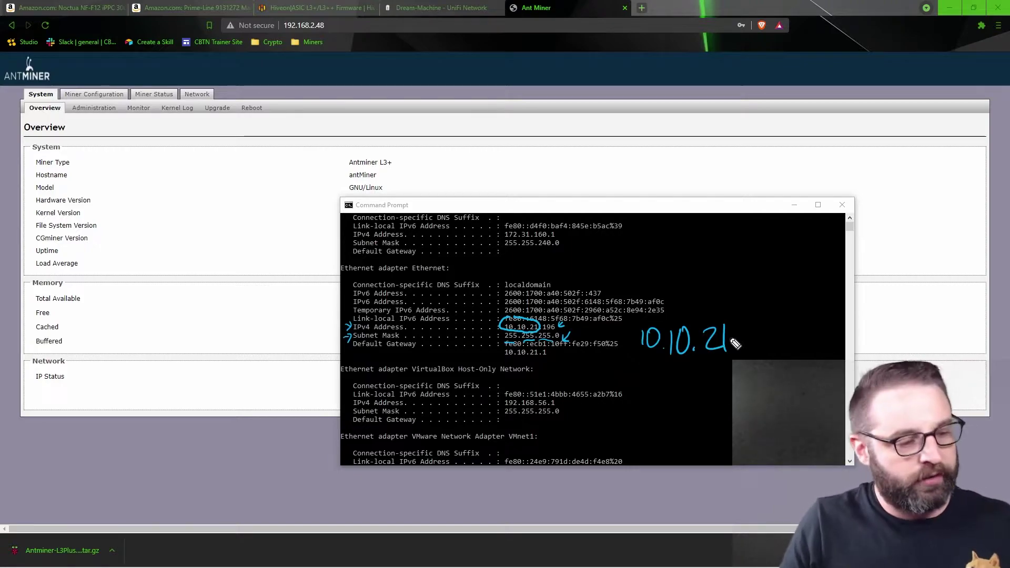
key(Escape)
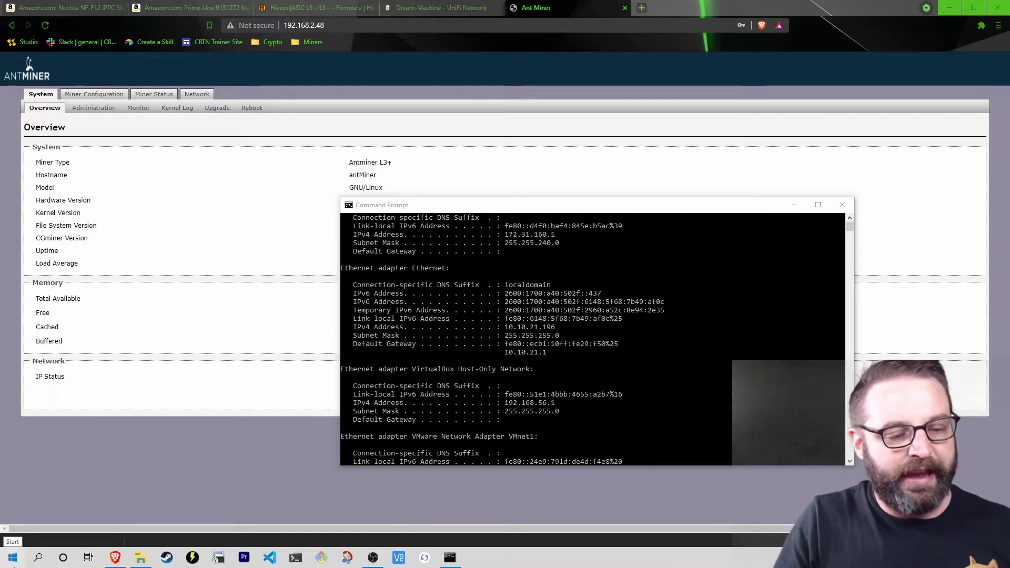
click(13, 559)
click(12, 558)
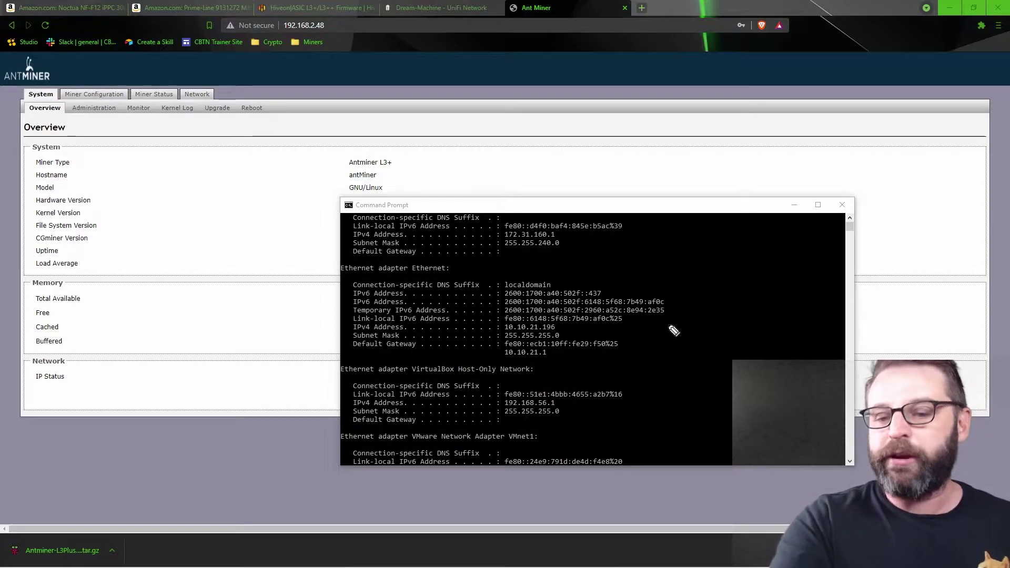
drag(504, 332, 539, 331)
mouse_move(580, 244)
mouse_down()
mouse_move(613, 253)
mouse_move(674, 236)
mouse_move(673, 246)
mouse_up()
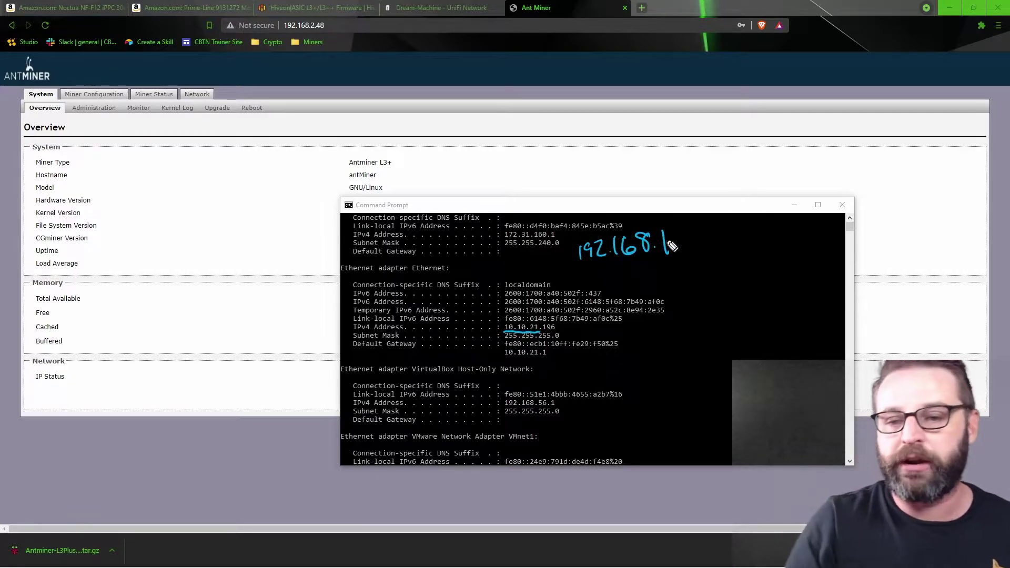
click(679, 254)
mouse_move(699, 232)
mouse_down()
mouse_move(690, 243)
mouse_move(700, 233)
mouse_move(711, 251)
mouse_move(749, 240)
mouse_up()
mouse_move(743, 226)
mouse_down()
mouse_move(744, 247)
mouse_move(708, 226)
mouse_move(757, 257)
mouse_up()
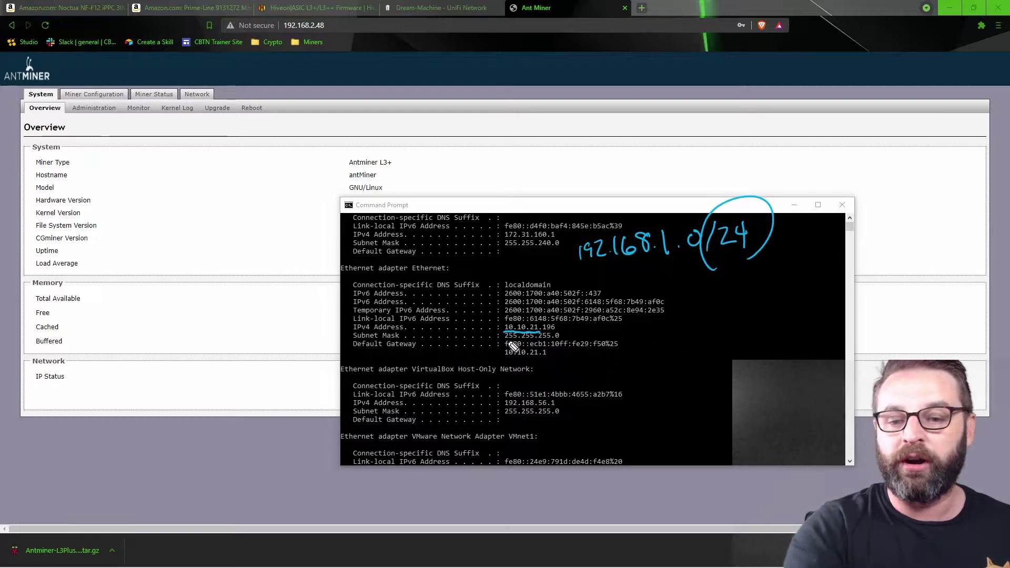
mouse_move(571, 341)
mouse_down()
mouse_move(504, 332)
mouse_move(518, 341)
mouse_up()
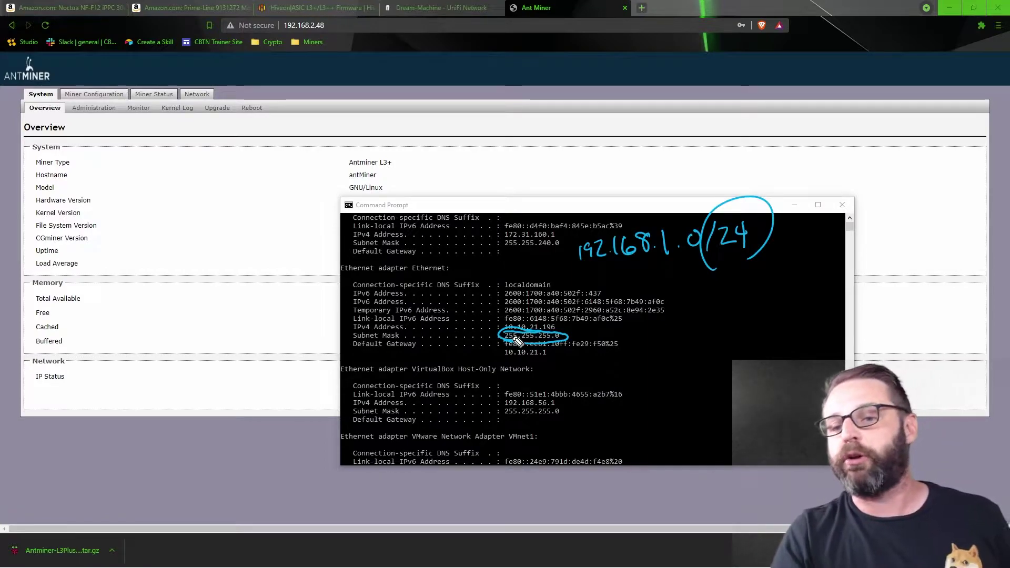
mouse_move(739, 295)
mouse_down()
mouse_move(631, 242)
mouse_move(696, 238)
mouse_up()
drag(447, 123, 452, 184)
drag(487, 137, 525, 179)
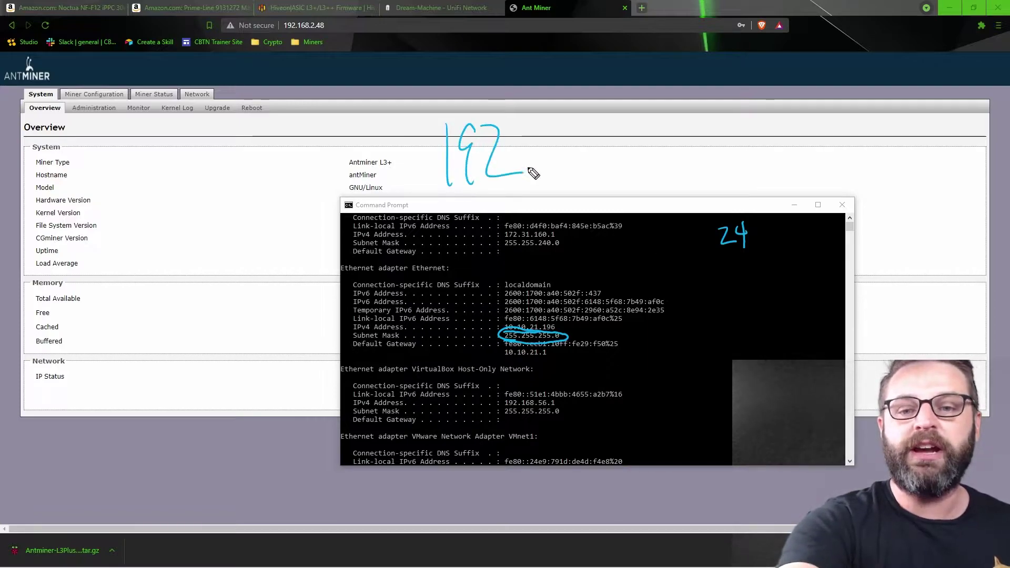
click(528, 174)
mouse_move(550, 118)
mouse_down()
mouse_move(550, 182)
mouse_move(589, 163)
mouse_up()
mouse_move(631, 126)
mouse_down()
mouse_move(623, 124)
mouse_move(667, 185)
mouse_up()
click(647, 178)
click(682, 174)
drag(721, 118, 720, 122)
mouse_move(741, 192)
mouse_down()
mouse_move(780, 105)
mouse_move(805, 167)
mouse_up()
mouse_move(816, 127)
mouse_down()
mouse_move(841, 158)
mouse_move(818, 210)
mouse_up()
drag(473, 68, 474, 95)
drag(462, 79, 485, 77)
drag(572, 71, 573, 108)
drag(561, 91, 585, 88)
mouse_move(657, 77)
mouse_down()
mouse_move(675, 121)
mouse_move(677, 103)
mouse_up()
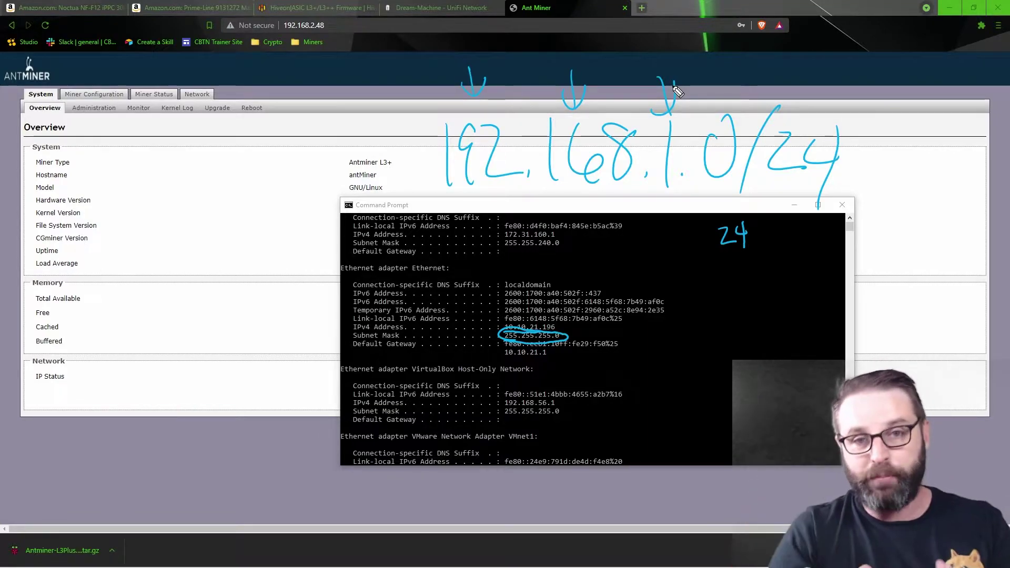
key(Escape)
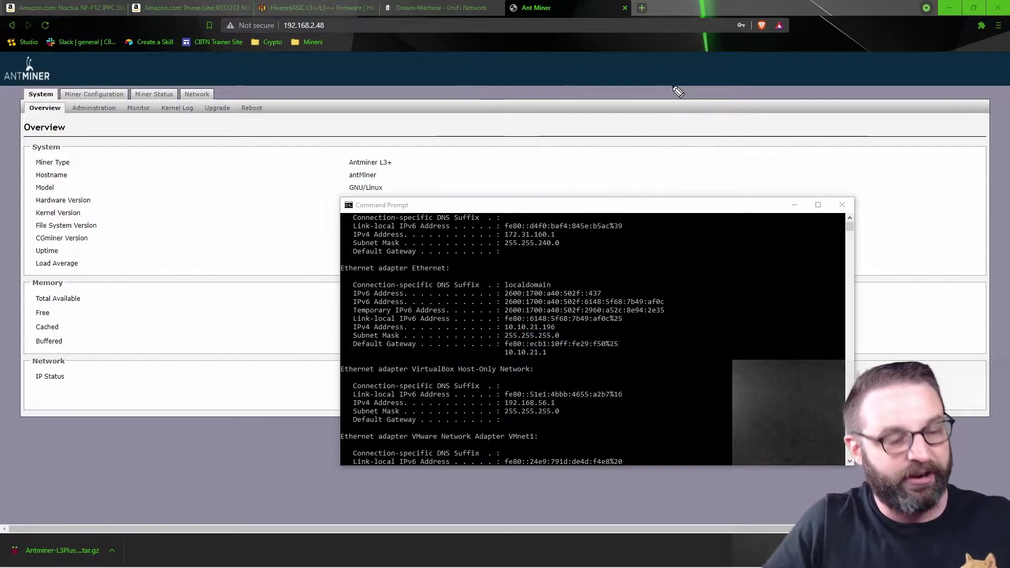
click(604, 8)
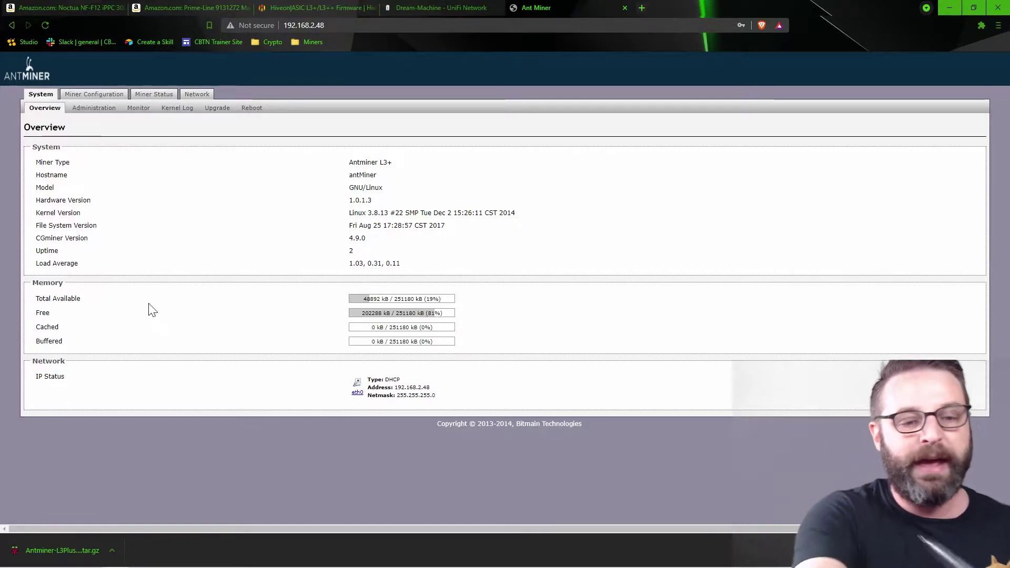
mouse_move(147, 310)
mouse_down()
mouse_move(145, 334)
mouse_move(165, 312)
mouse_up()
drag(179, 309, 193, 317)
drag(182, 301, 209, 298)
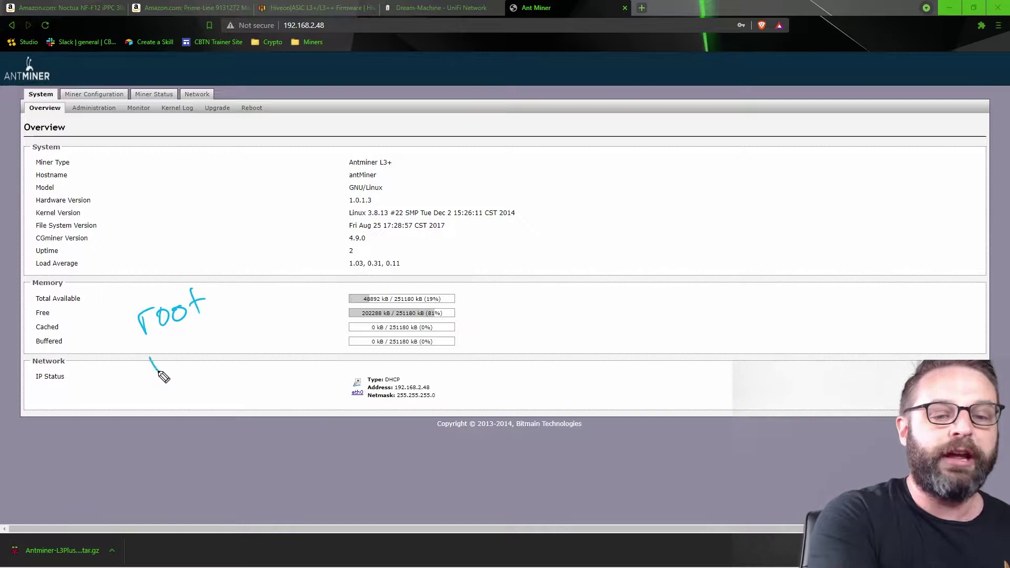
drag(164, 377, 253, 322)
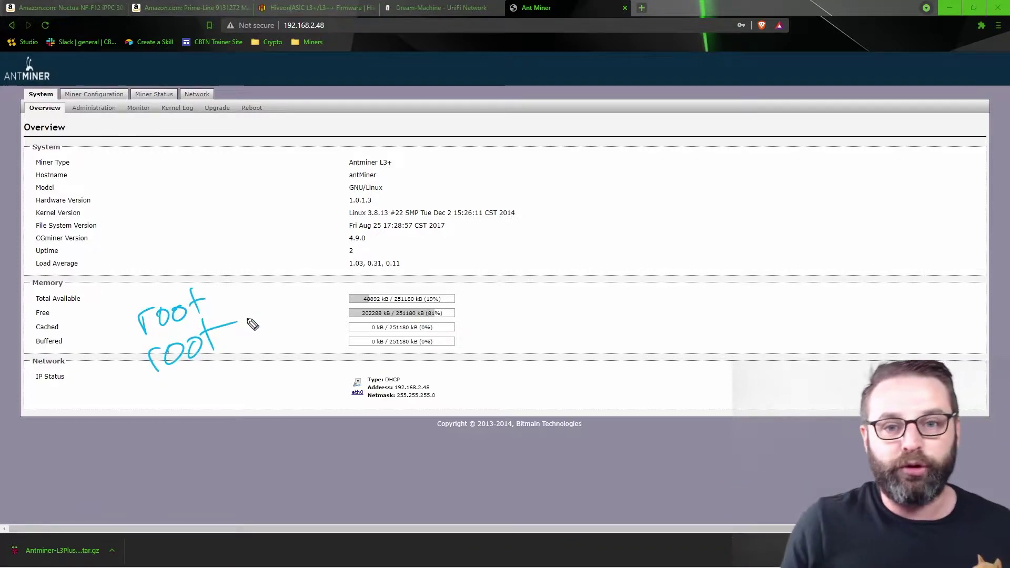
key(Escape)
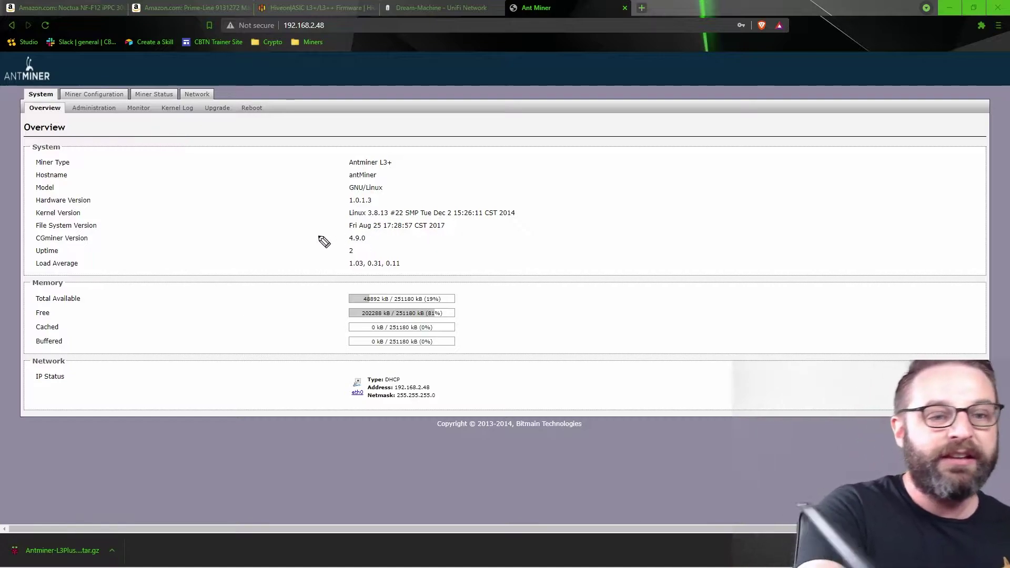
drag(113, 222, 139, 222)
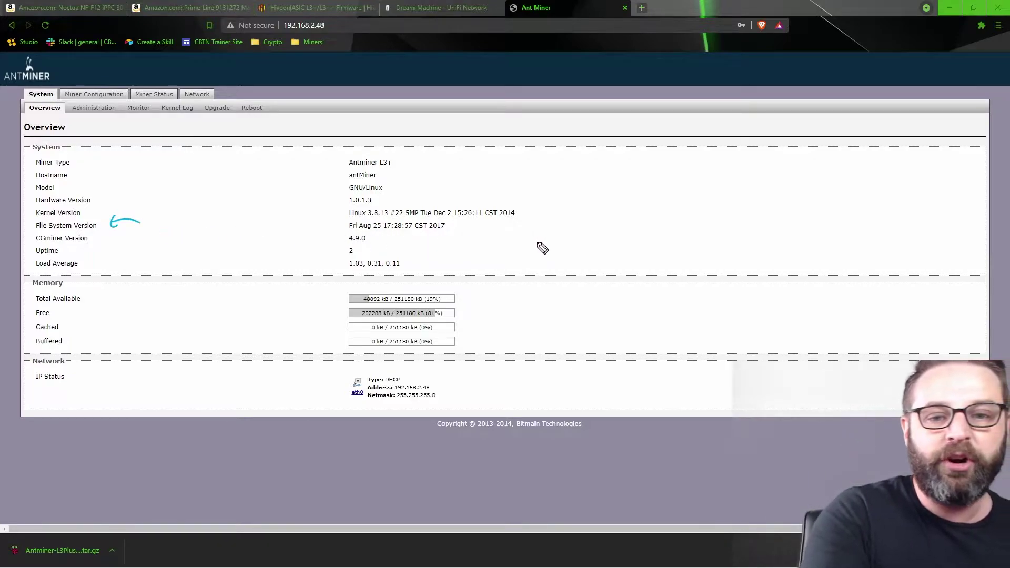
drag(410, 234, 438, 241)
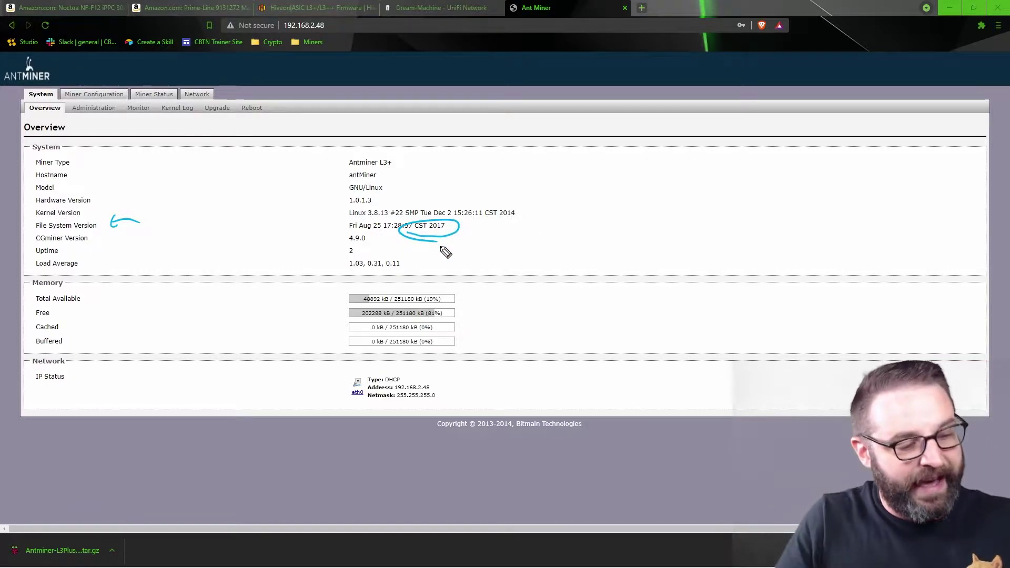
key(Escape)
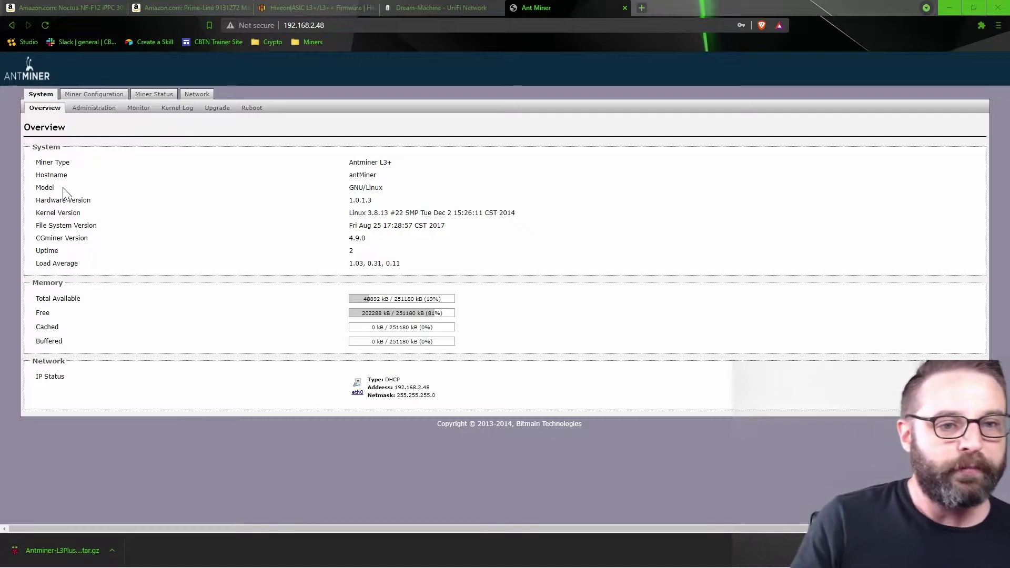
Under System > Upgrade, choose Antminer-L3Plus-Hiveon-latest.tar.gz from the Desktop as the firmware image.
click(217, 108)
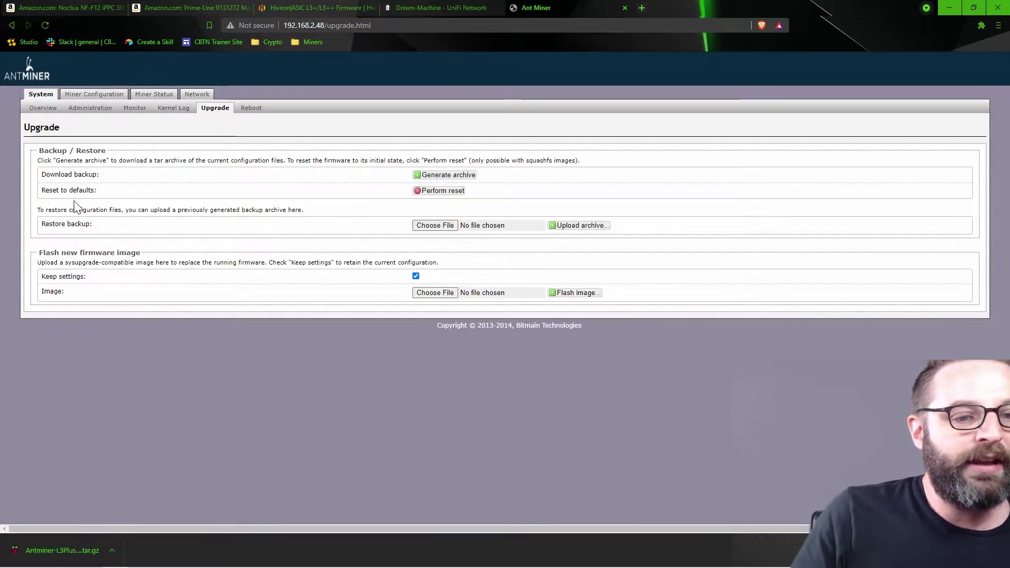
drag(143, 254, 42, 258)
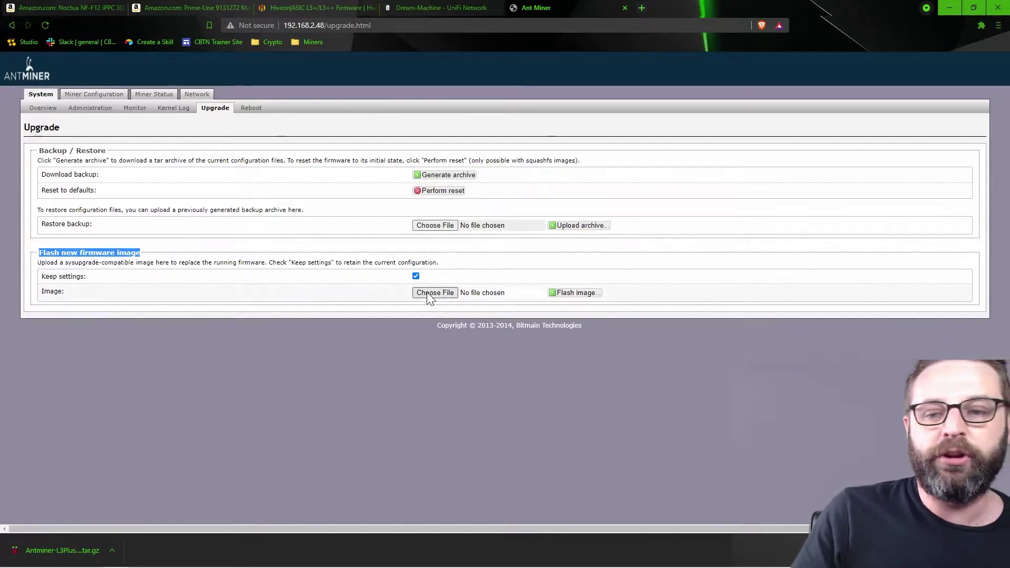
click(444, 293)
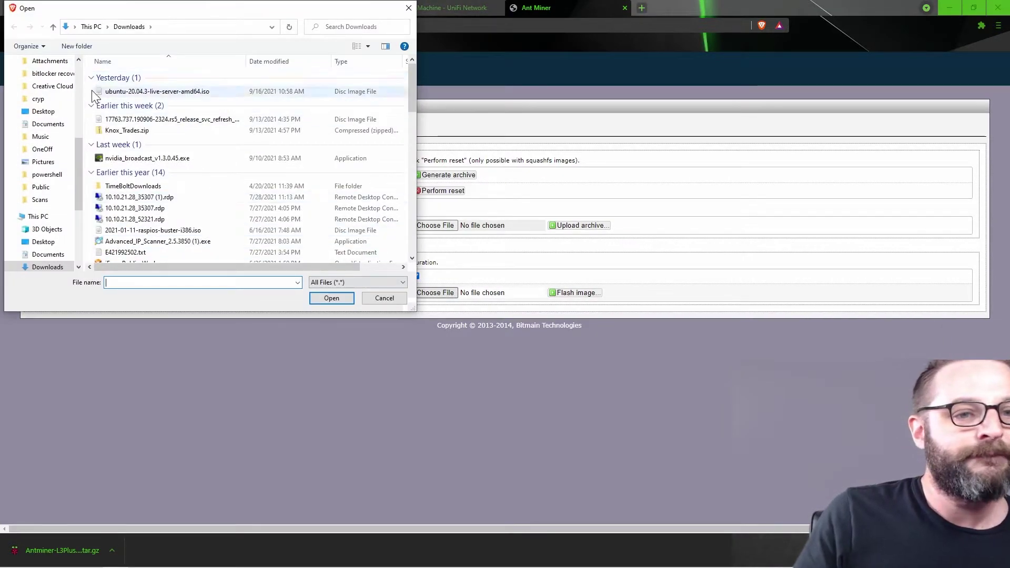
click(43, 111)
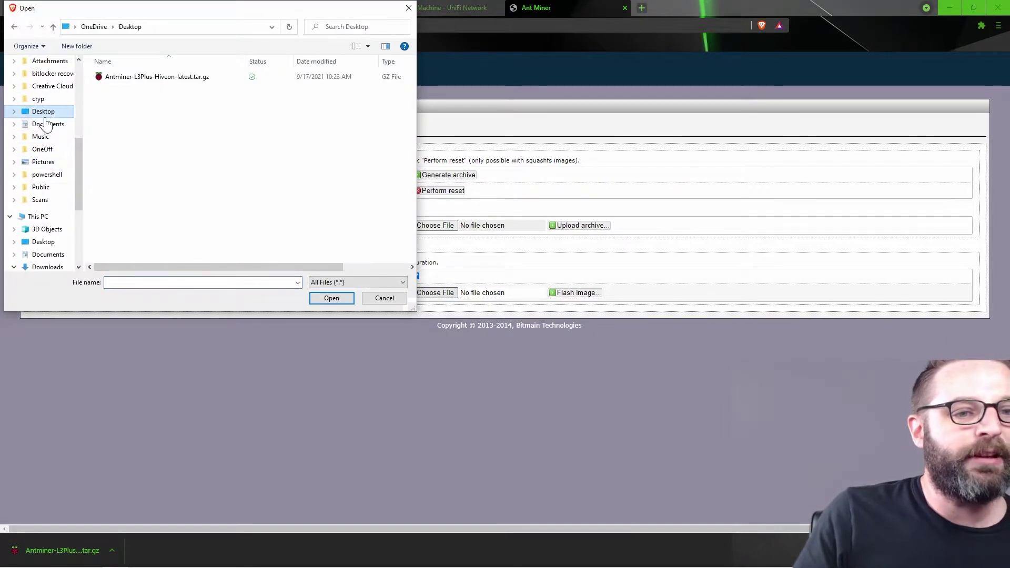
click(186, 80)
click(317, 299)
click(317, 299)
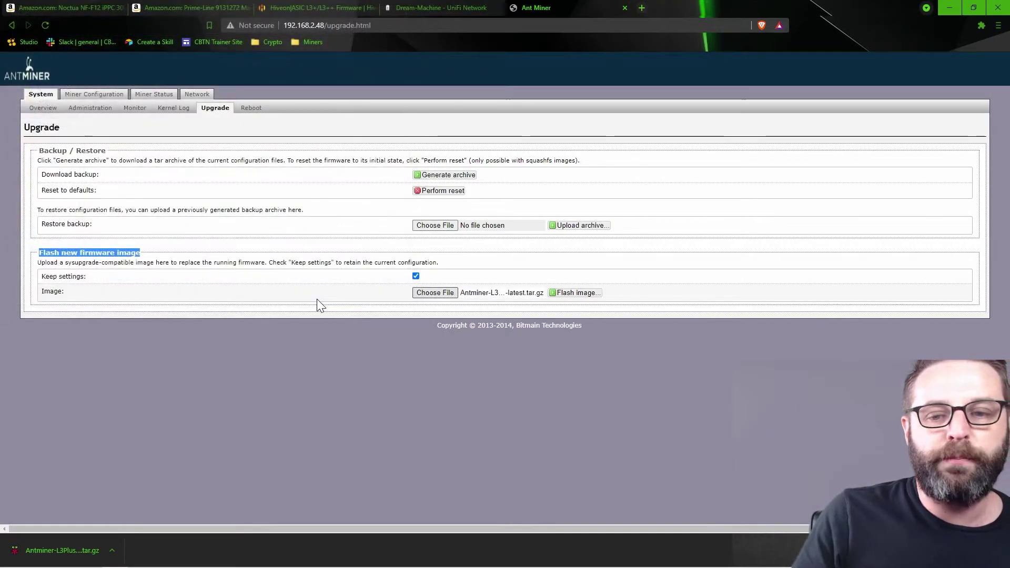
Flash the chosen Hiveon image, confirming the replacement of the running firmware.
click(570, 294)
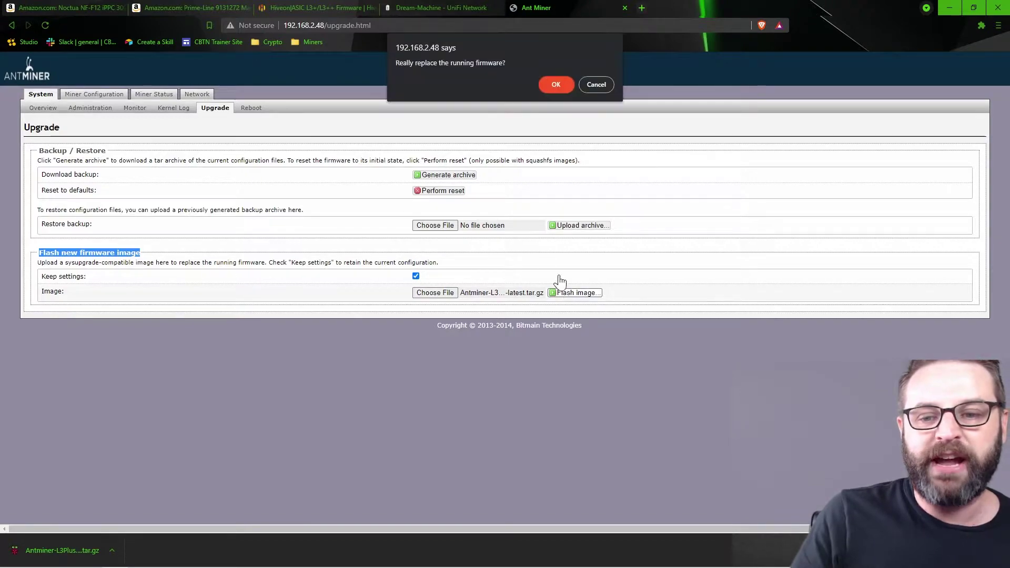
click(552, 87)
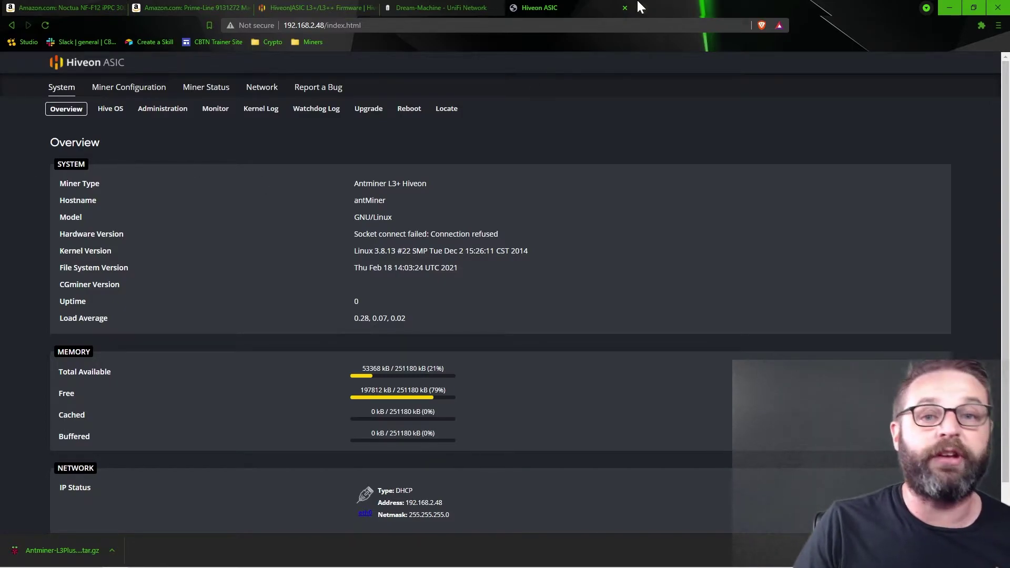
Open the Hive OS sub-tab under System to show the empty FARM_HASH and Api server fields.
click(110, 113)
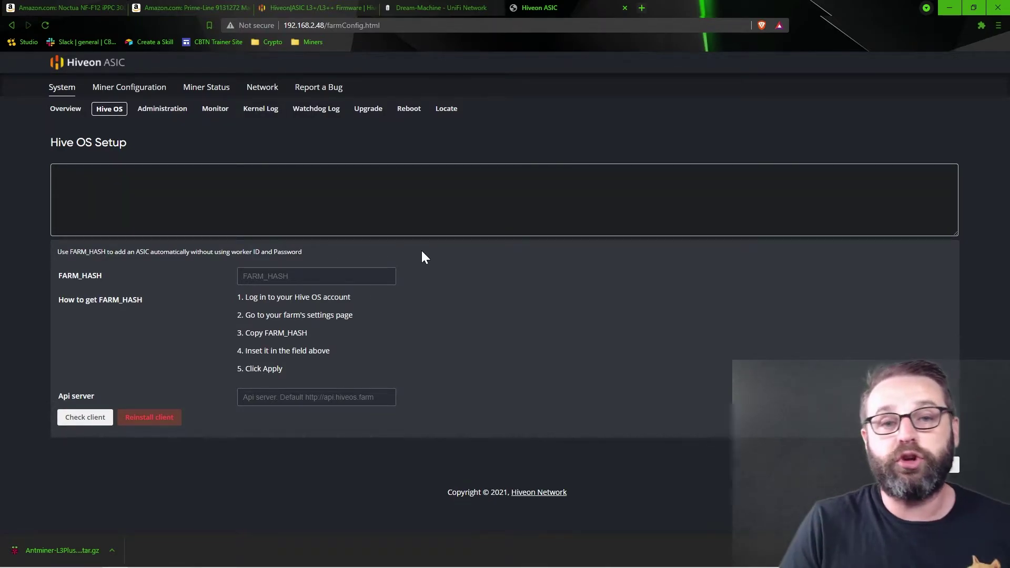
Go to hiveos.farm and sign into the Hive OS account.
click(339, 7)
click(689, 135)
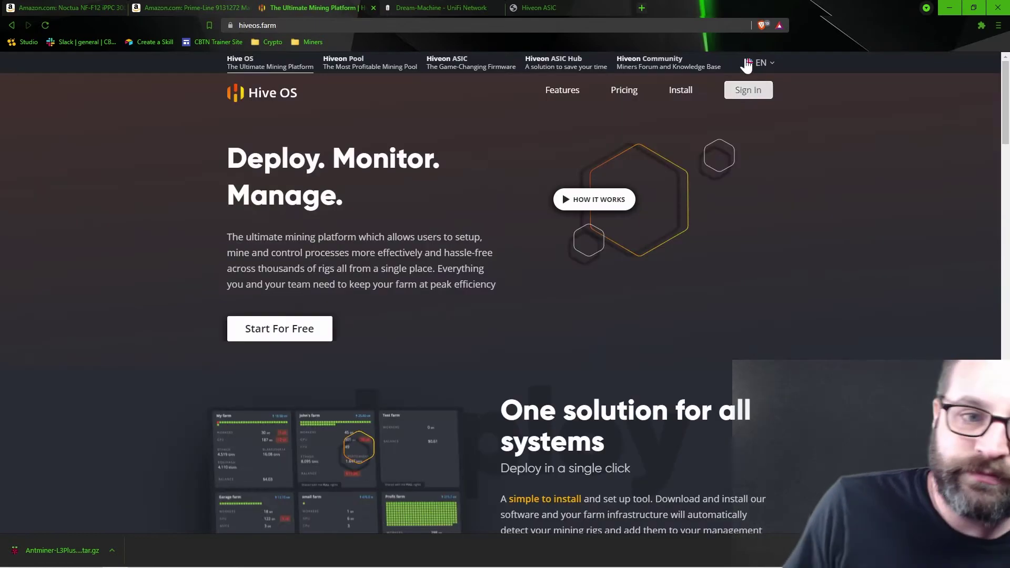
click(732, 90)
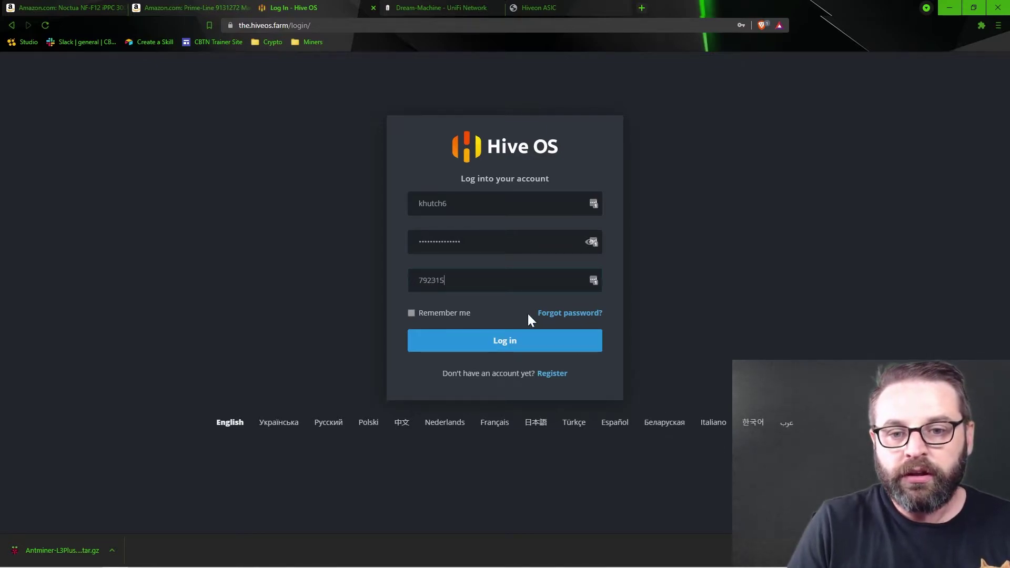
click(501, 361)
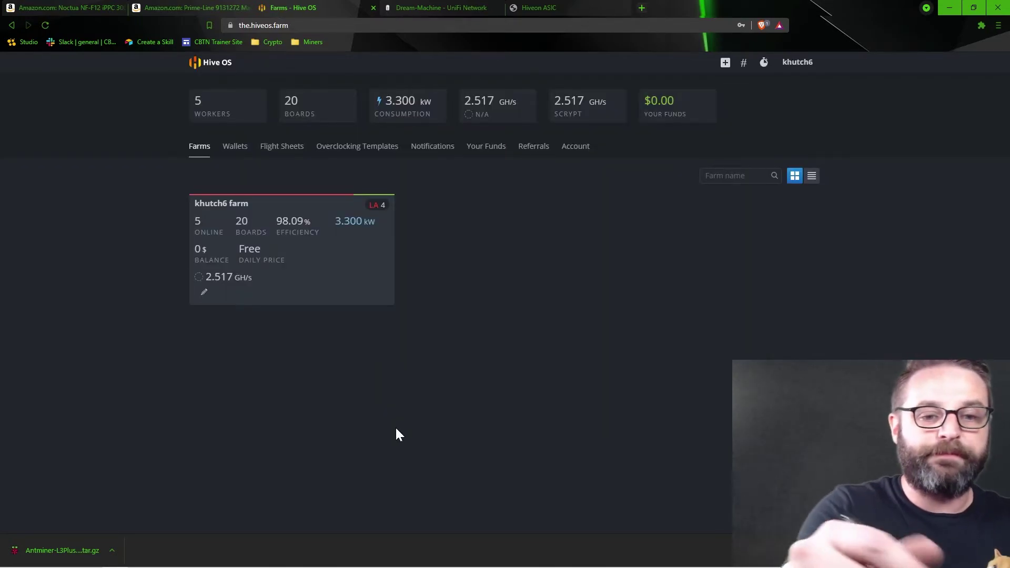
Open the farm's Settings and copy its Farm Hash to the clipboard.
mouse_move(299, 349)
mouse_down()
mouse_move(189, 333)
mouse_move(444, 218)
mouse_move(272, 346)
mouse_up()
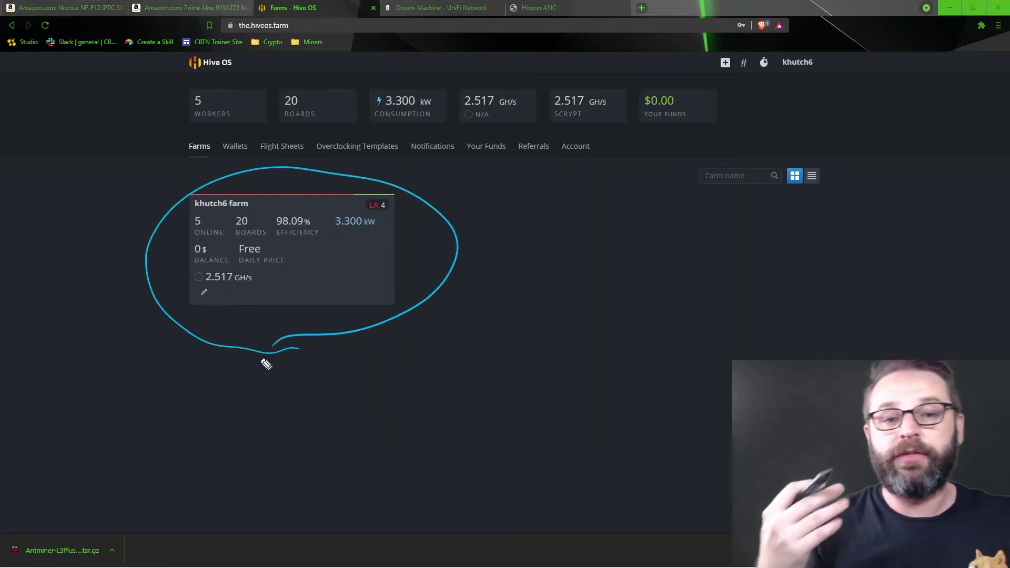
key(Escape)
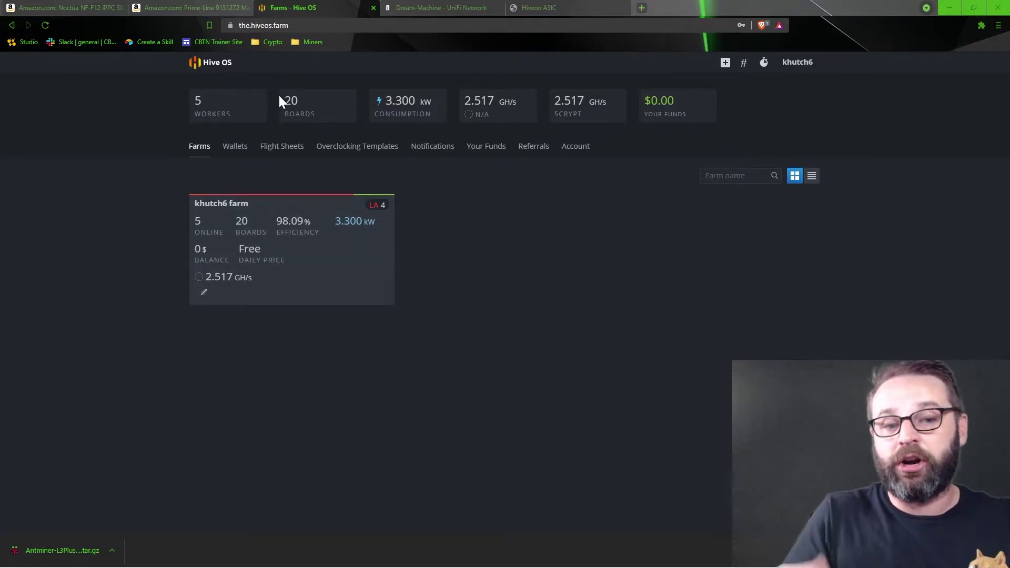
click(256, 205)
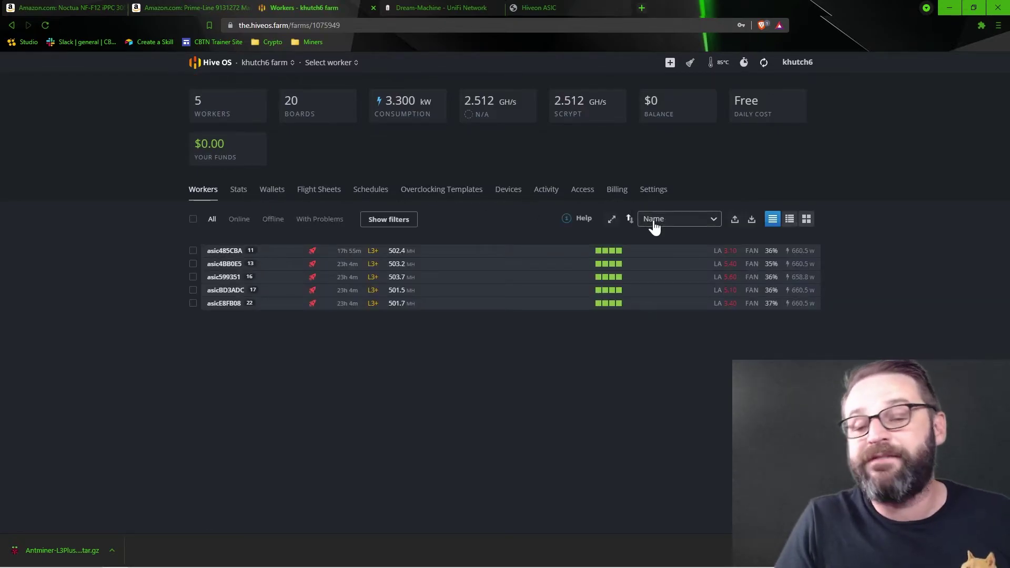
click(650, 192)
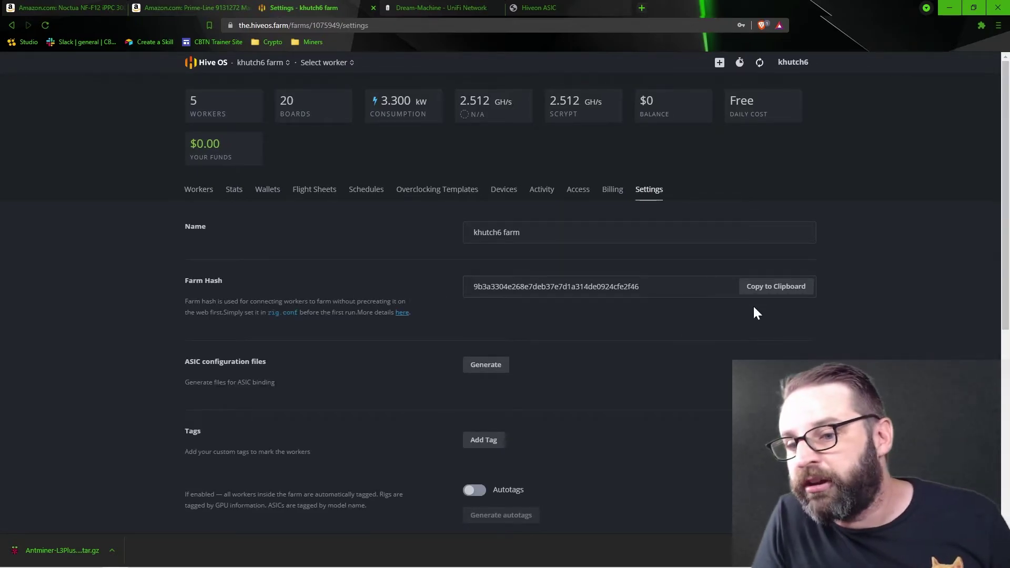
click(757, 289)
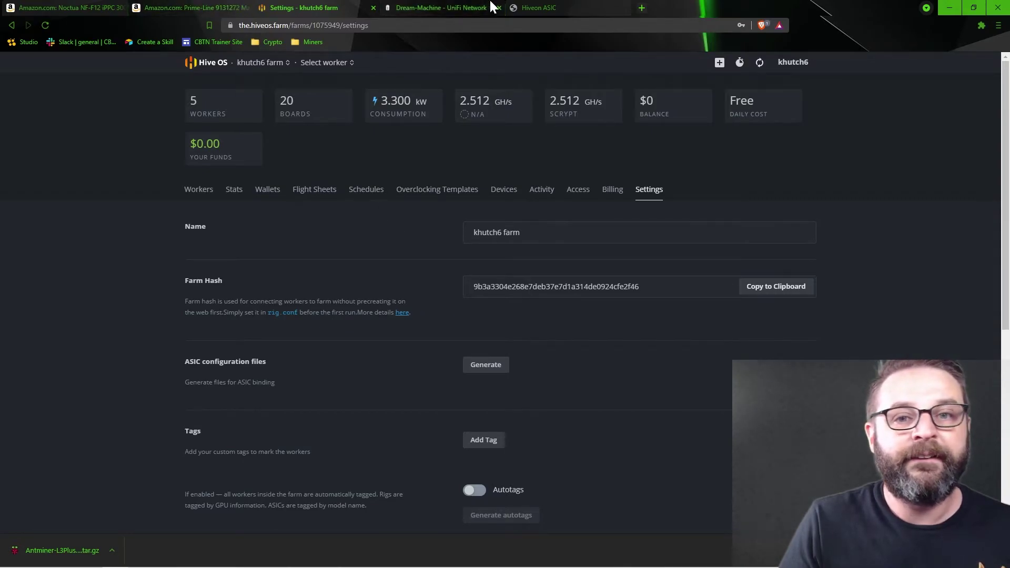
Paste the farm hash into the miner's FARM_HASH field and apply it.
click(558, 7)
click(298, 276)
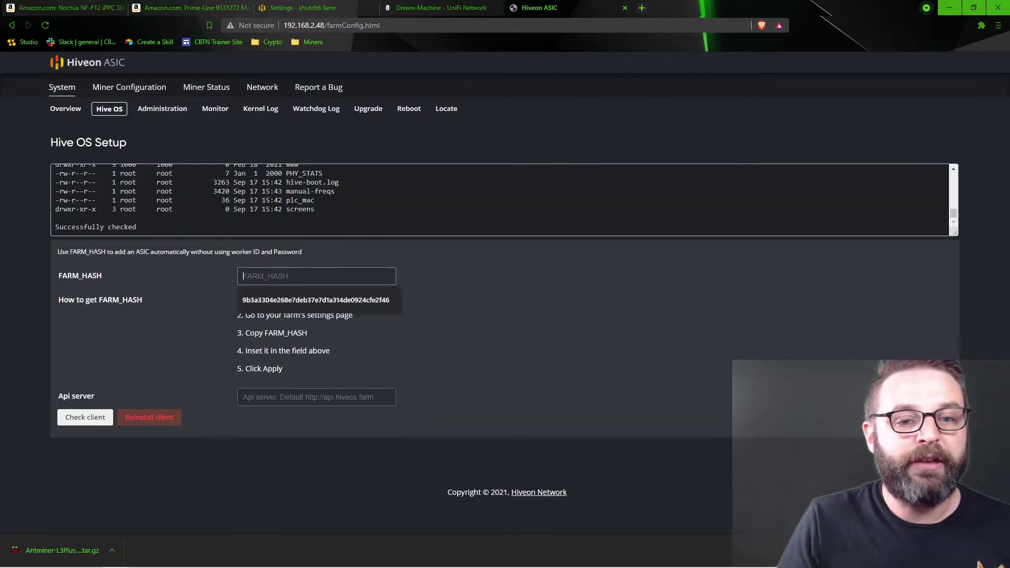
key(ctrl+v)
click(608, 371)
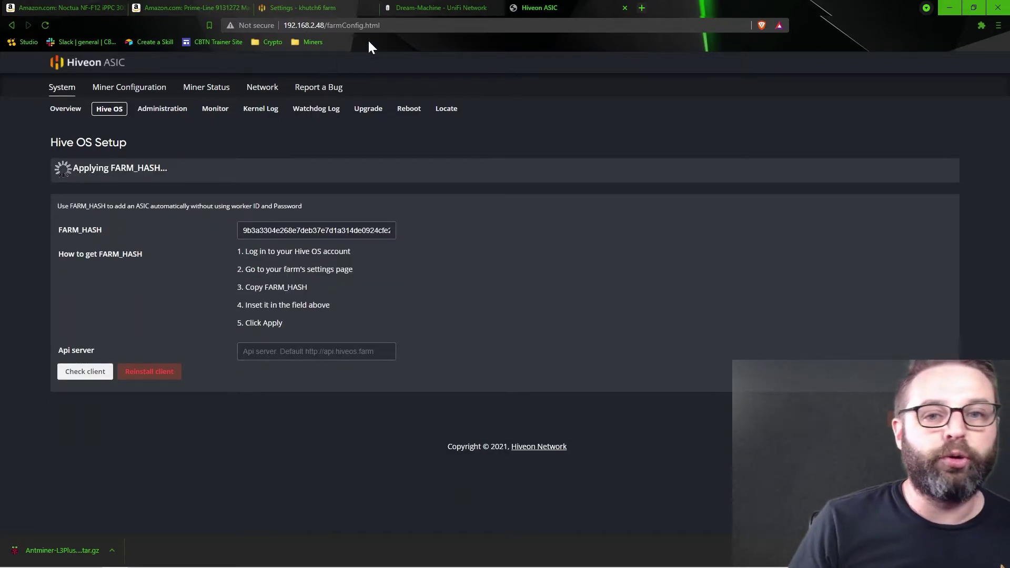
Confirm the miner reports 'Successfully applied', then return to the Hive OS farm Settings.
click(296, 6)
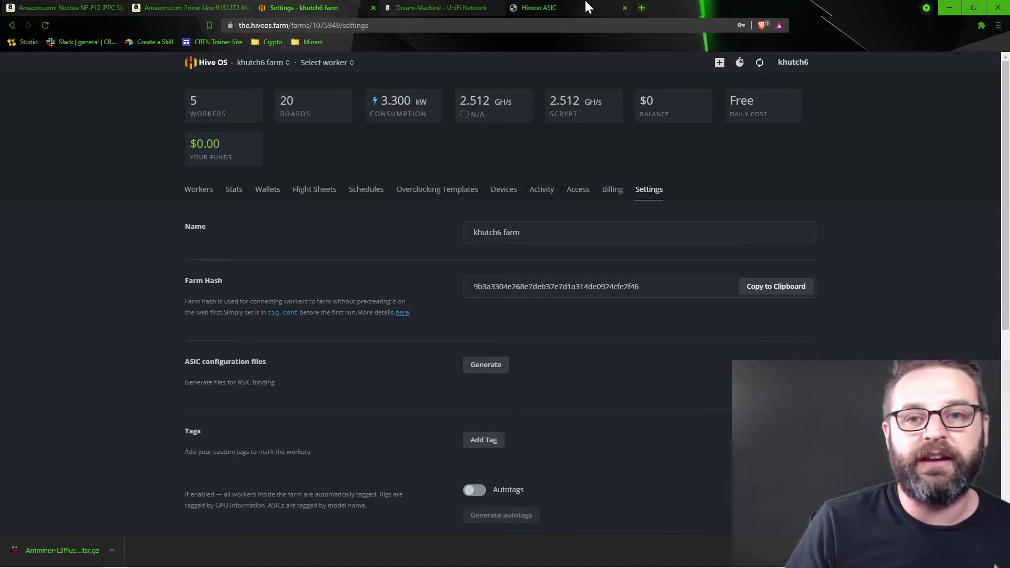
click(549, 7)
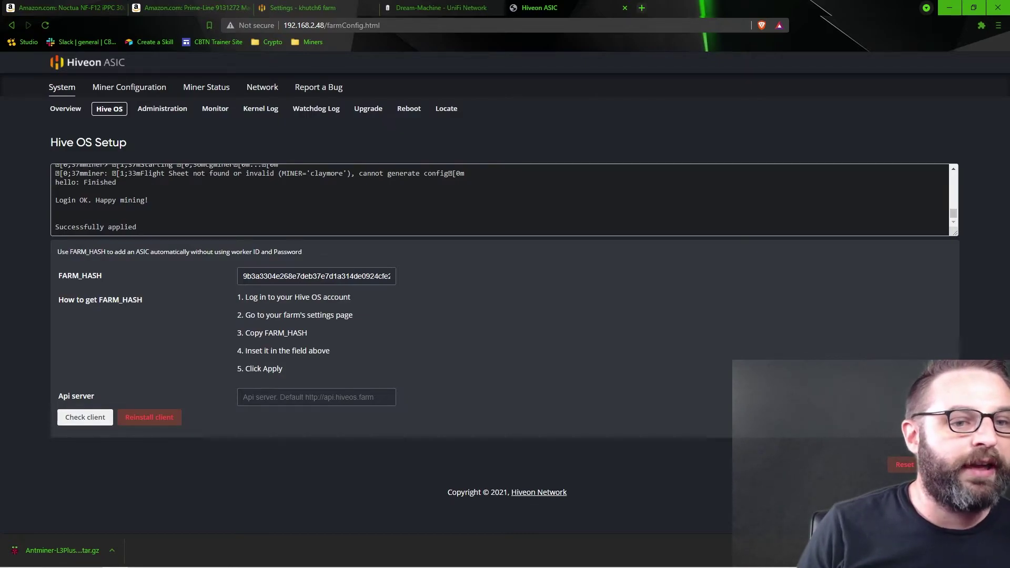
click(314, 7)
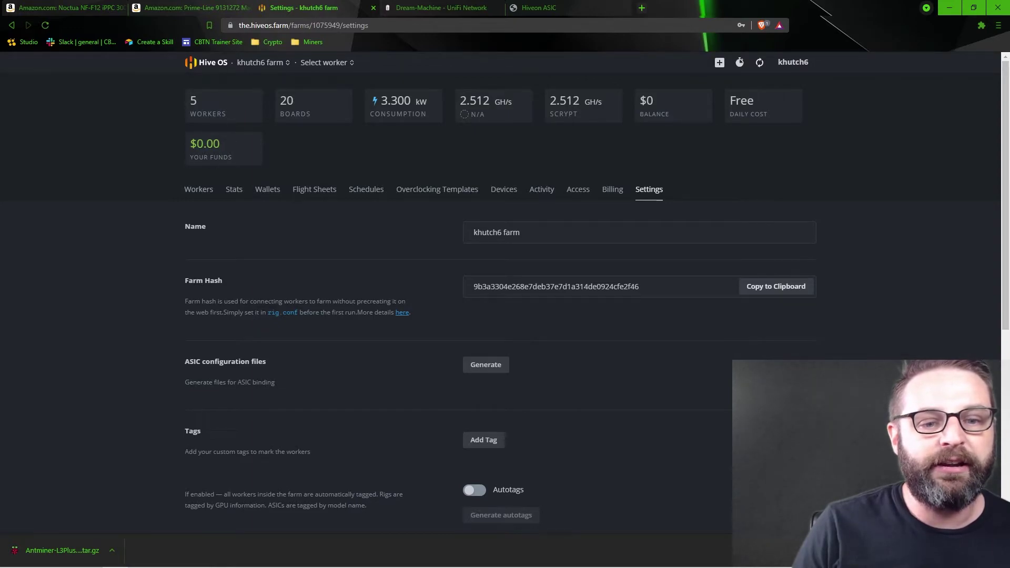
Confirm the farm's Workers list shows 6 workers, then go back to the Hiveon ASIC page.
click(270, 65)
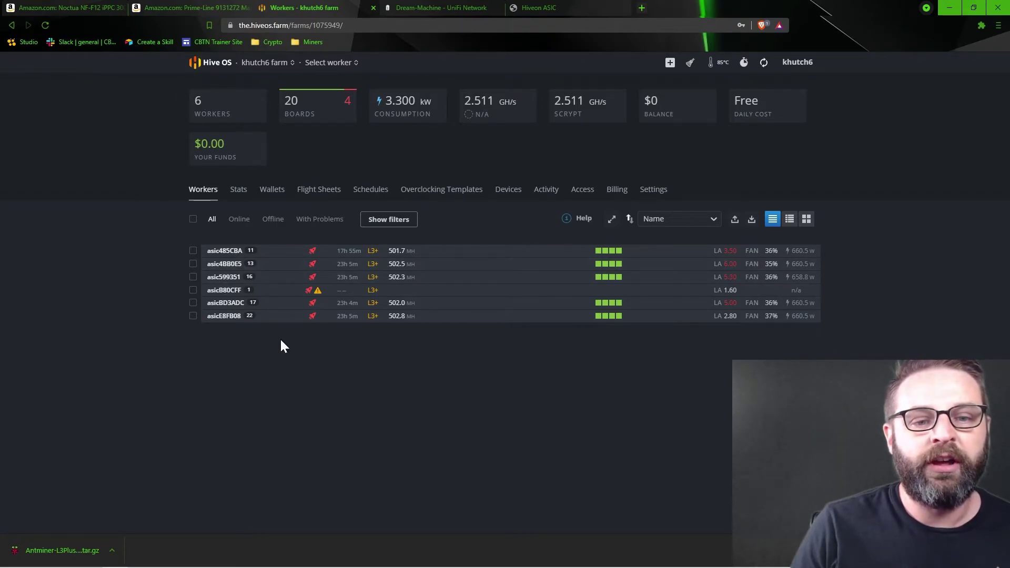
click(544, 7)
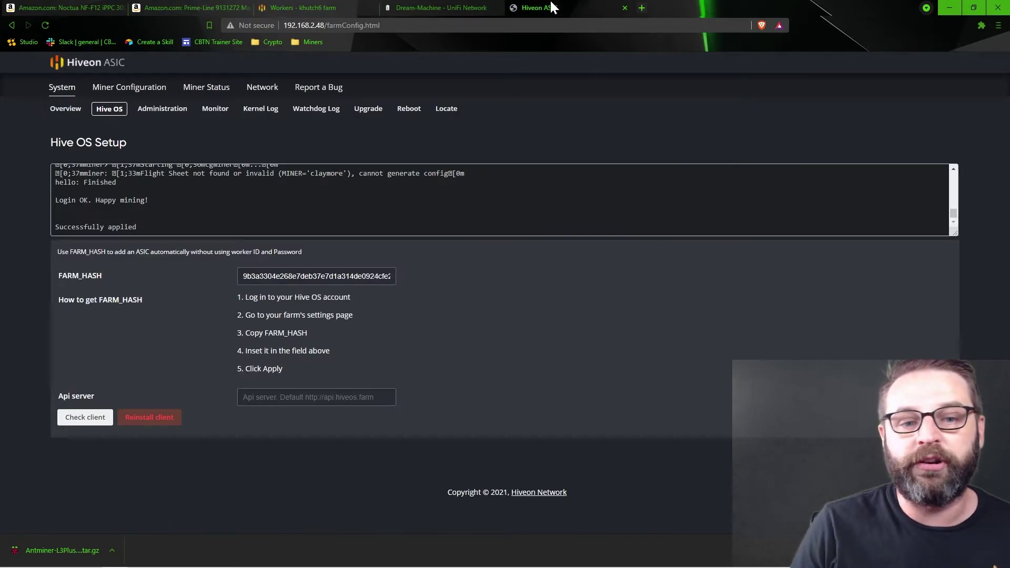
Review Pool 1 settings and Miner Status, then scroll Advanced Settings down to Setup.
click(151, 94)
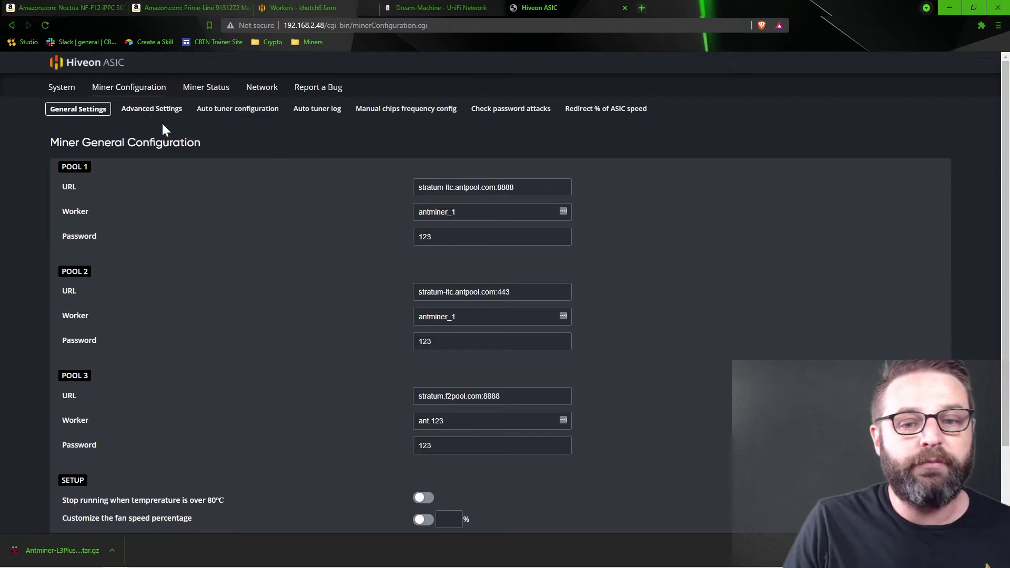
scroll(581, 286, down, 2)
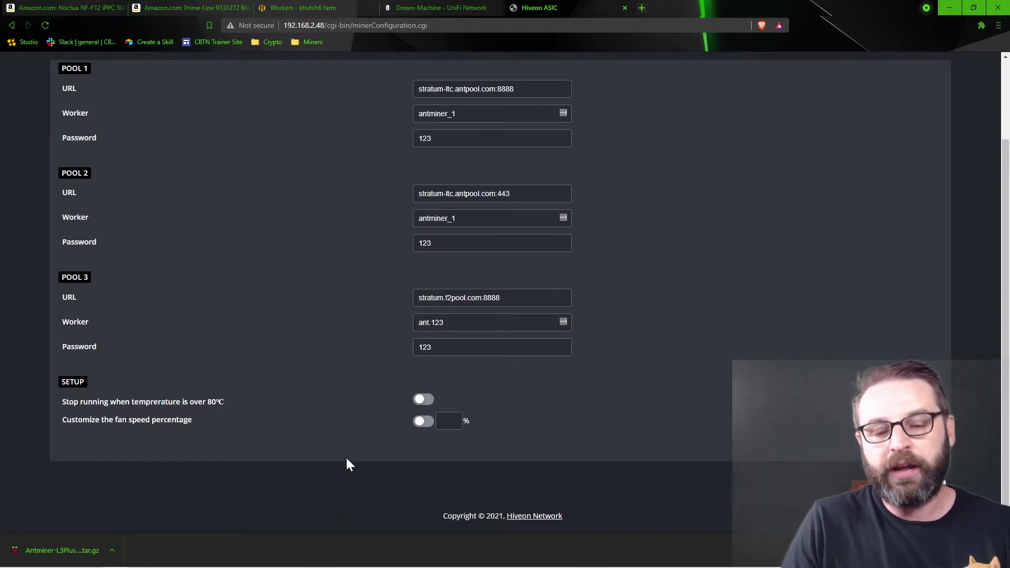
scroll(412, 396, up, 1)
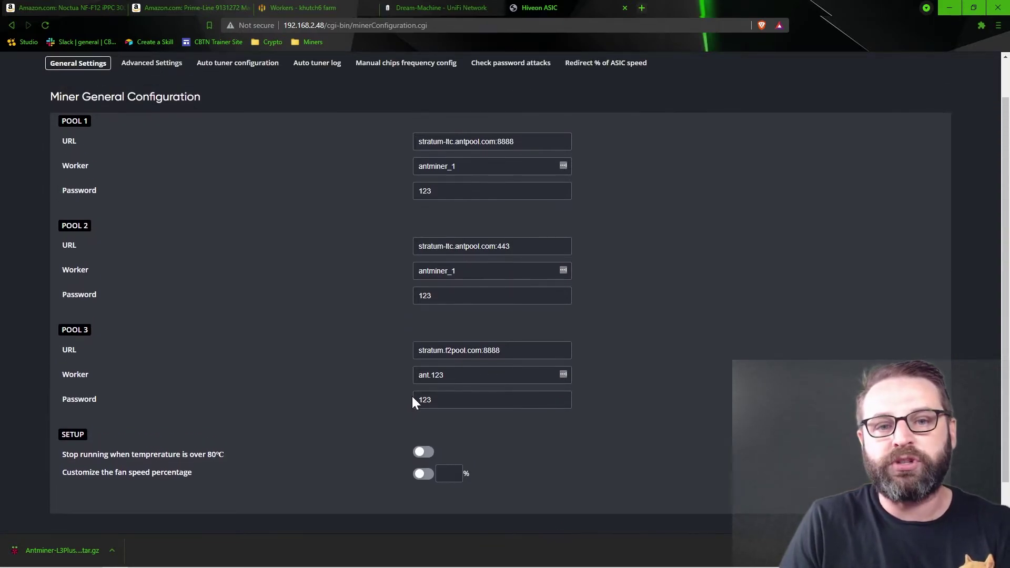
scroll(315, 410, down, 1)
scroll(323, 396, up, 2)
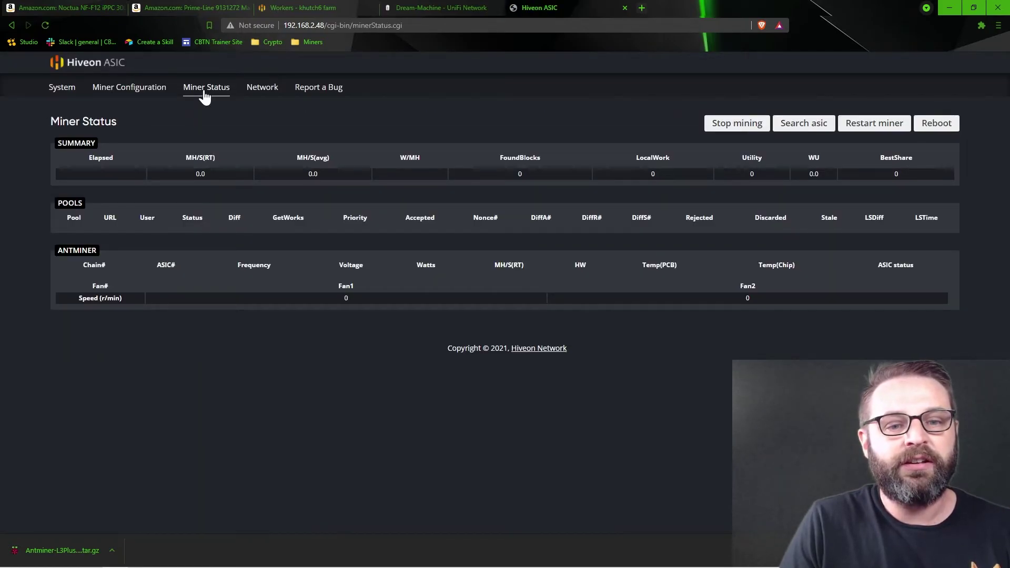
click(138, 90)
scroll(255, 181, down, 4)
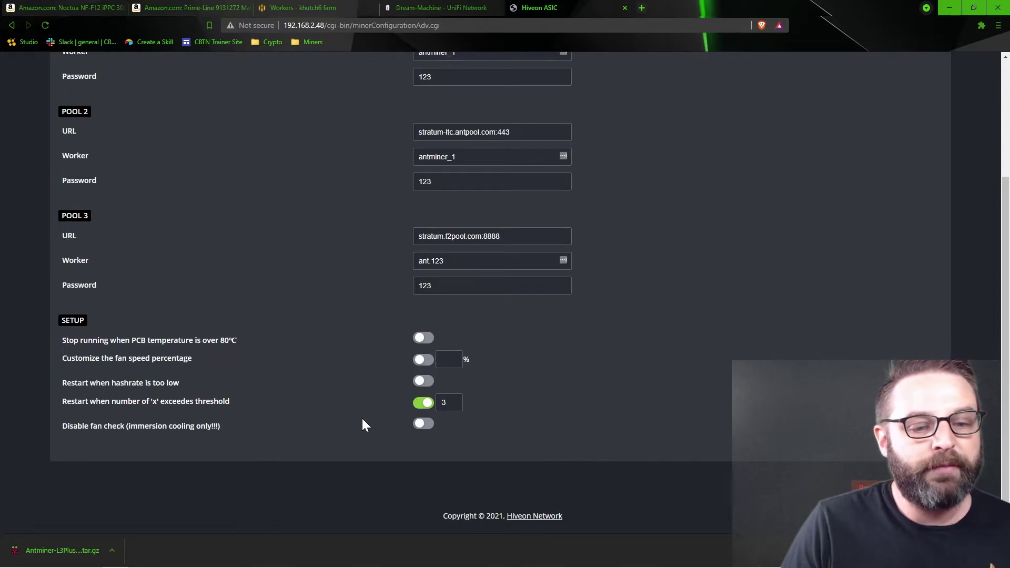
Enable 'Disable fan check' and set a custom fan speed of 66%.
click(424, 424)
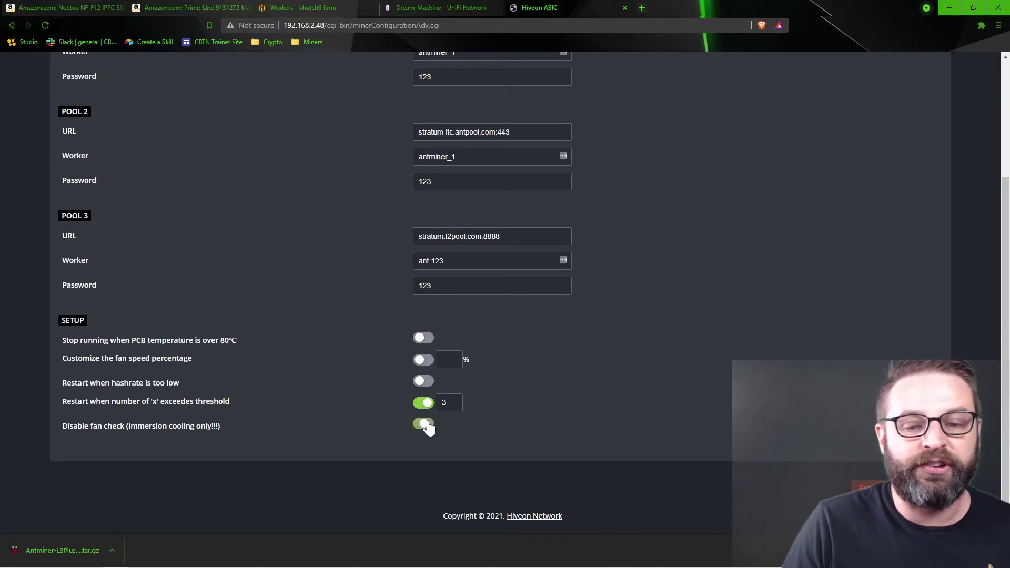
click(427, 363)
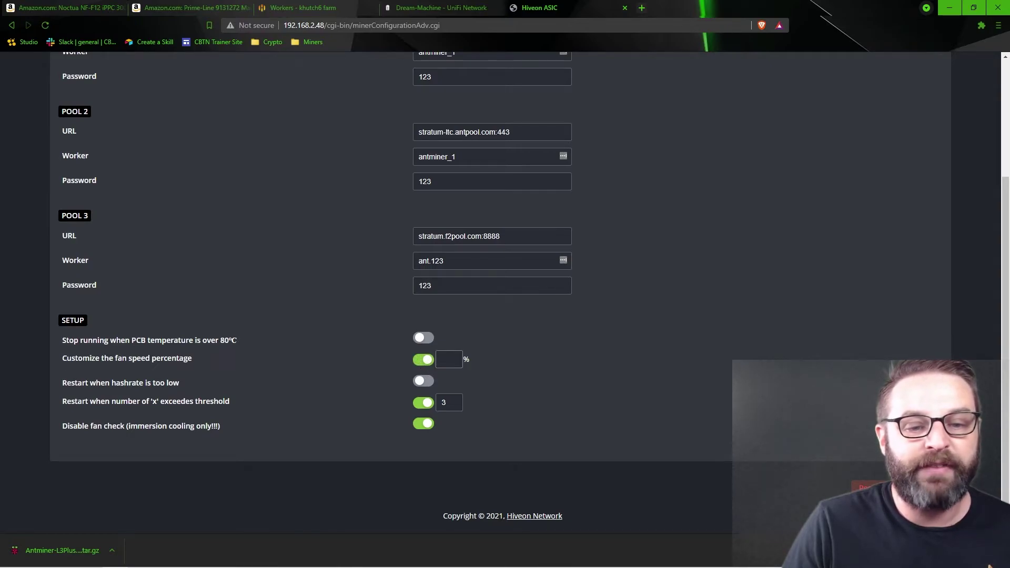
text(66)
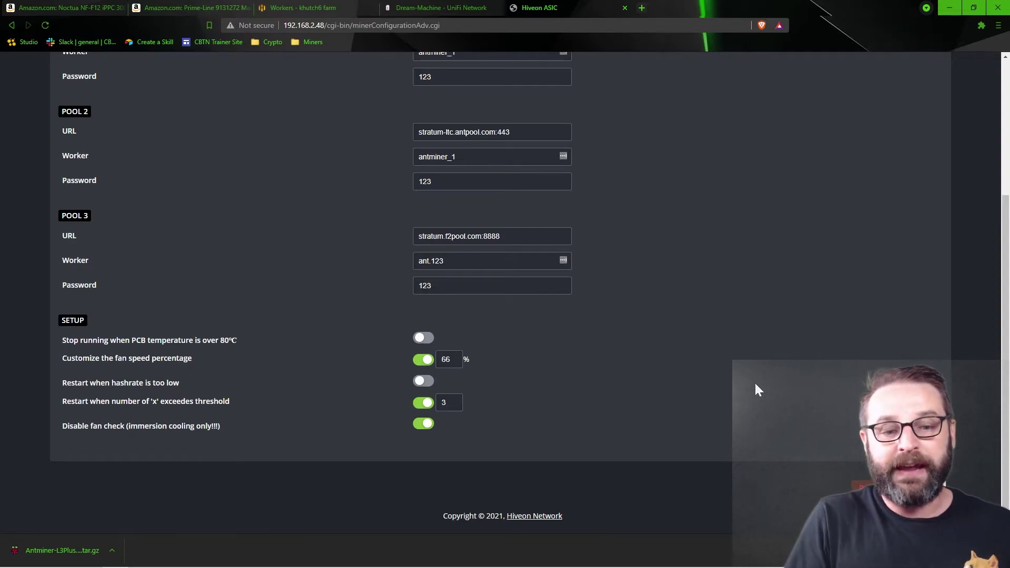
scroll(756, 384, up, 1)
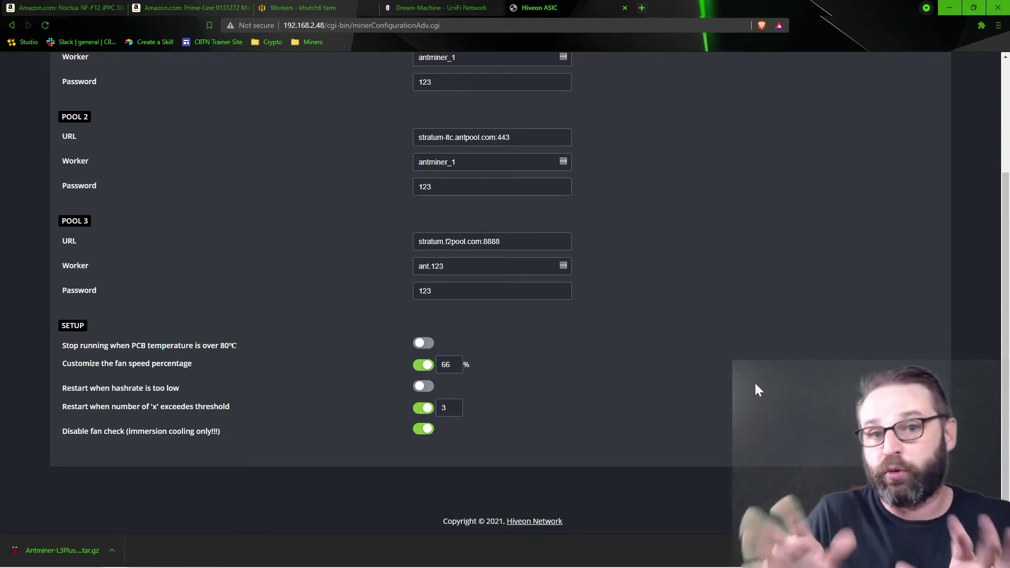
scroll(394, 320, up, 3)
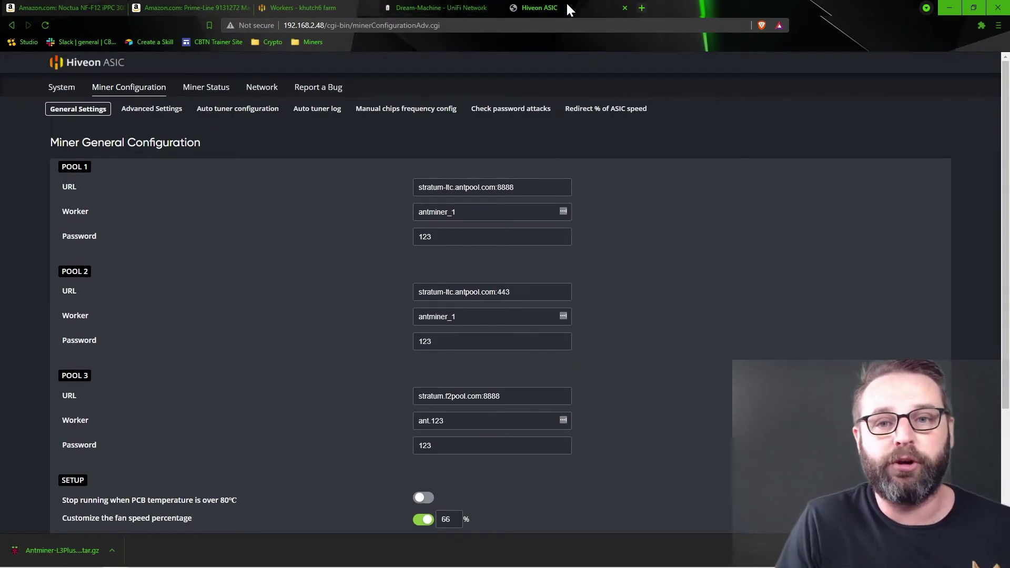
Load Prohashing in a new tab and open the Worker Configurator under tools.
click(642, 8)
text(prohashing.com)
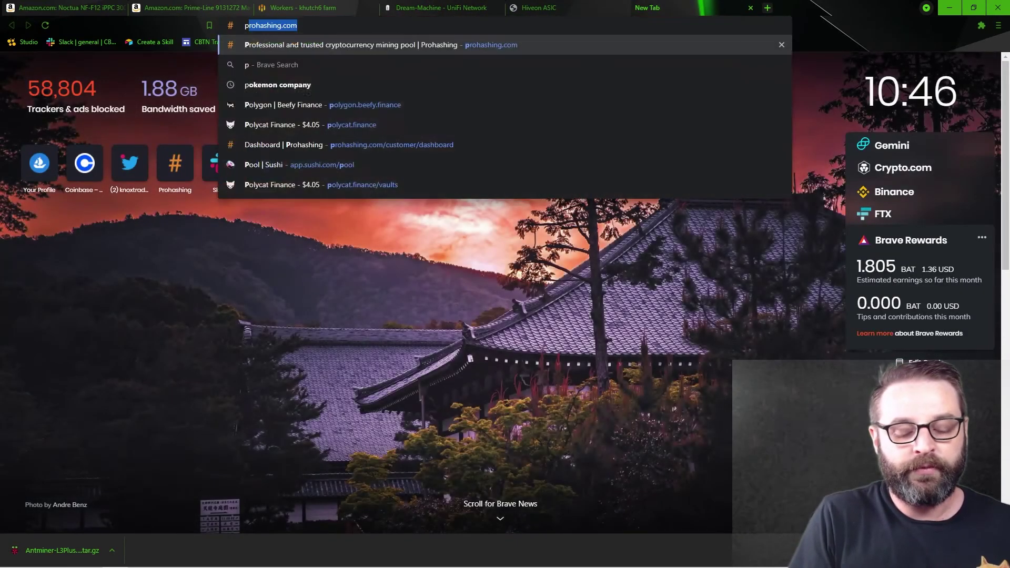
key(Return)
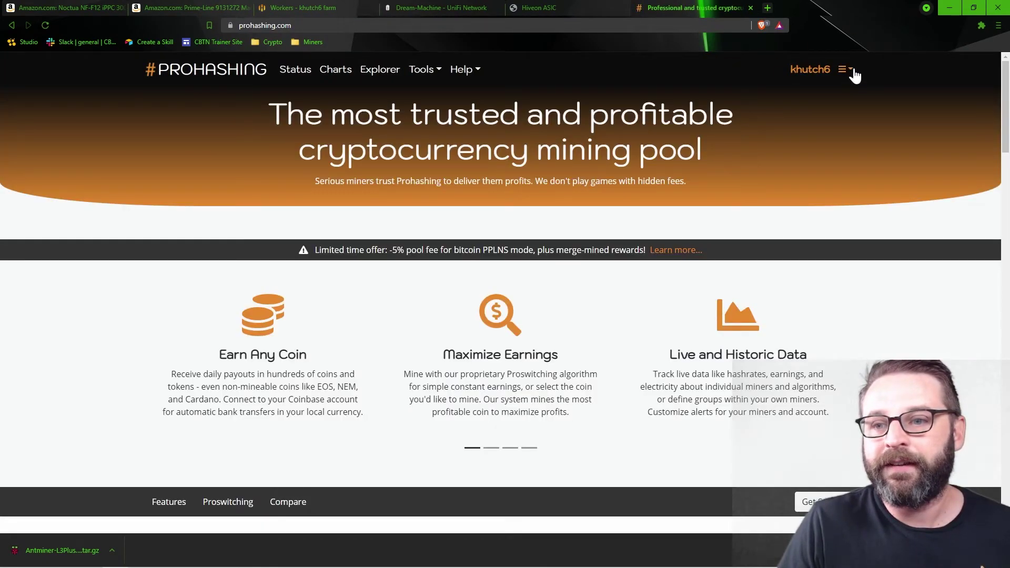
click(848, 71)
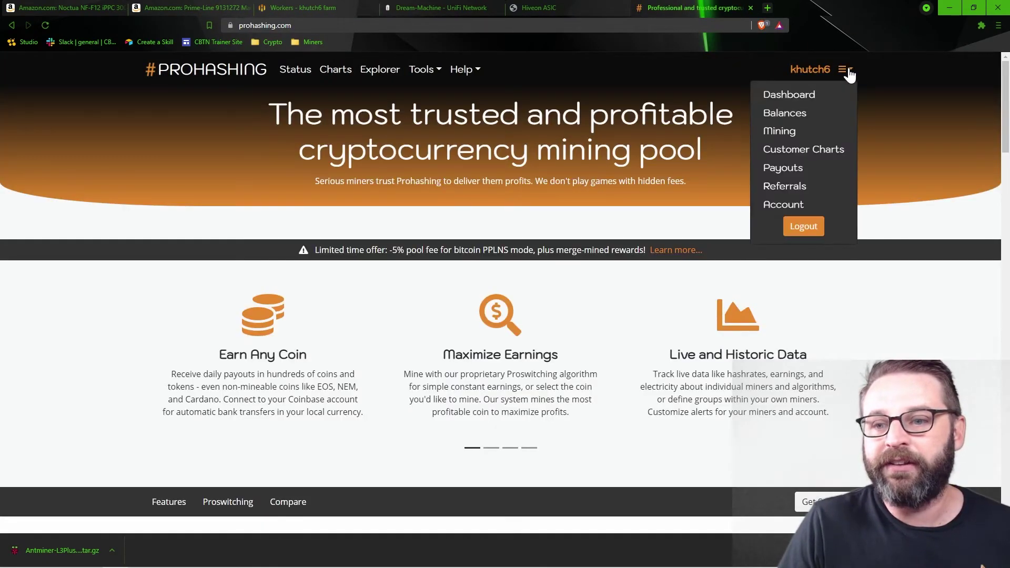
click(432, 67)
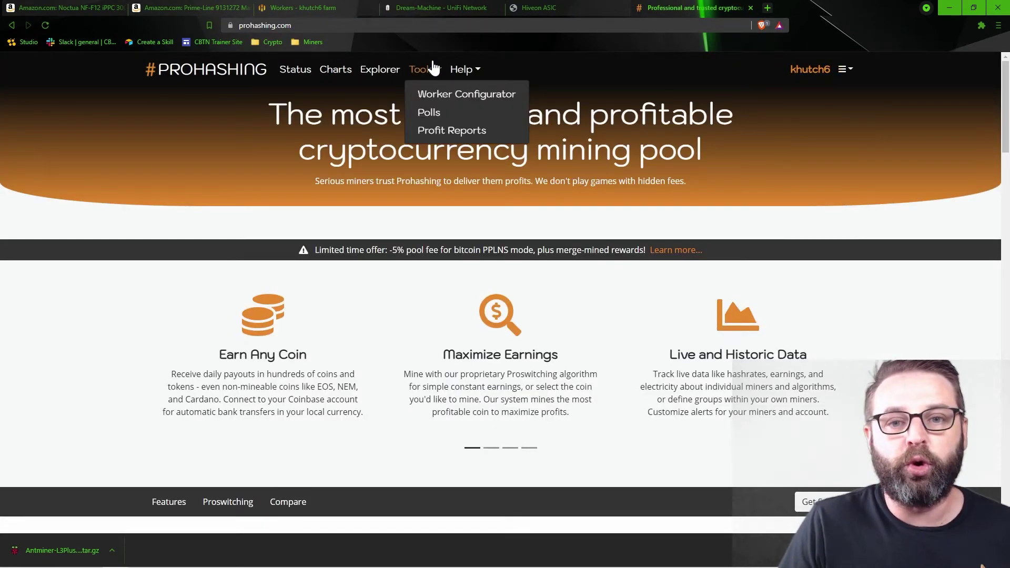
click(445, 99)
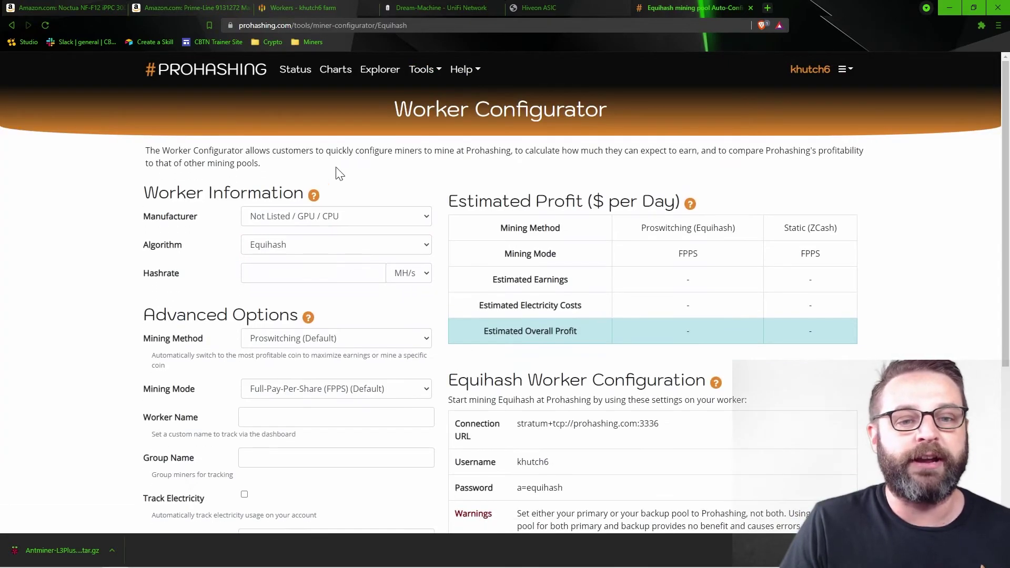
Configure a Bitmain Antminer L3+ (504 MH/s) worker named L3-6 in group KnoxHome.
click(290, 221)
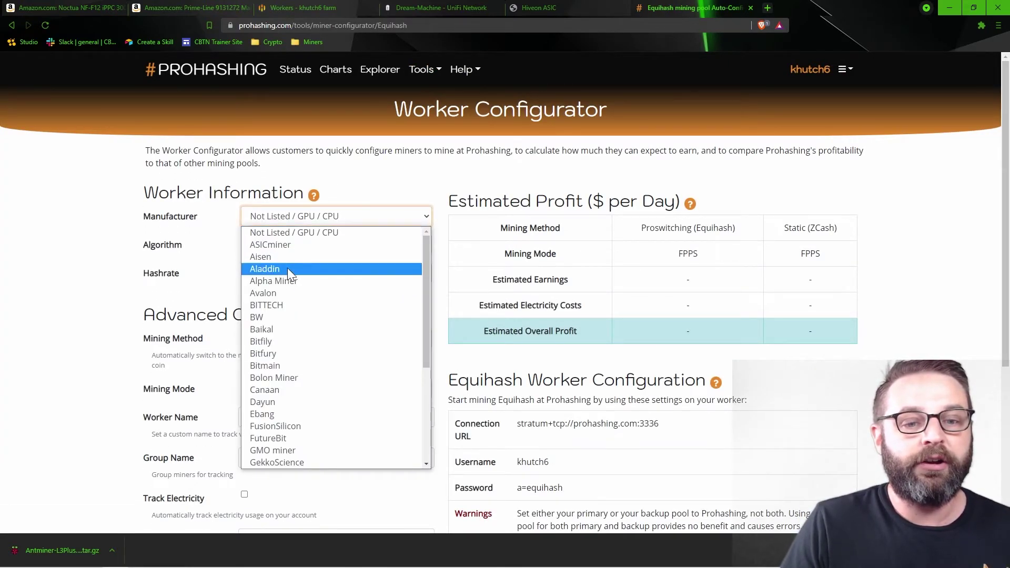
click(276, 366)
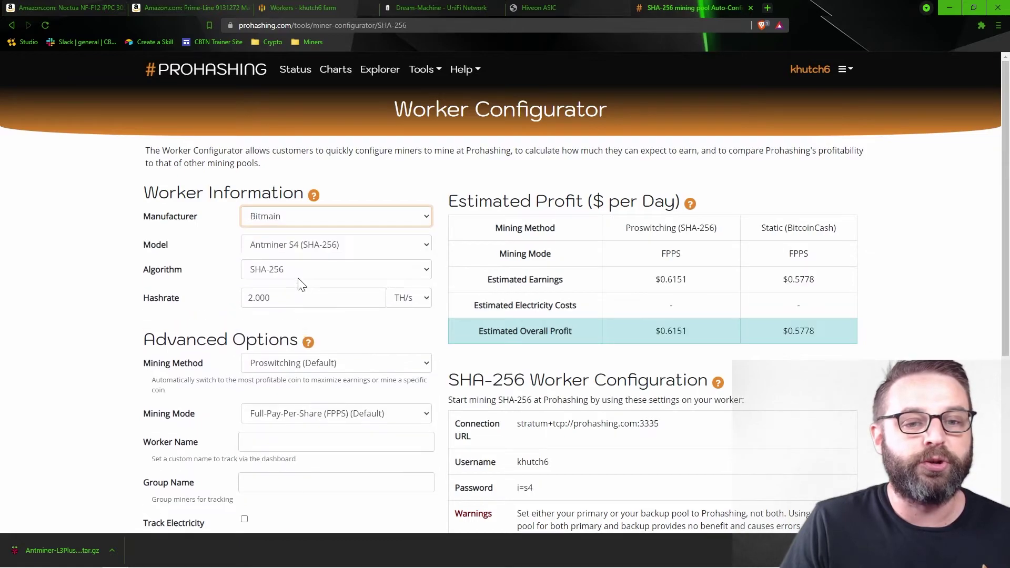
click(294, 243)
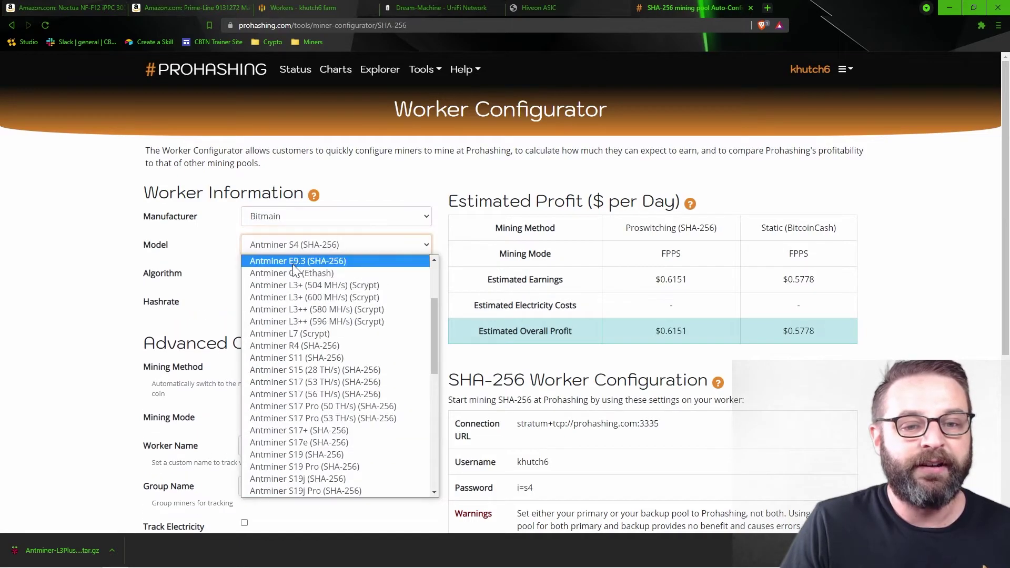
click(316, 286)
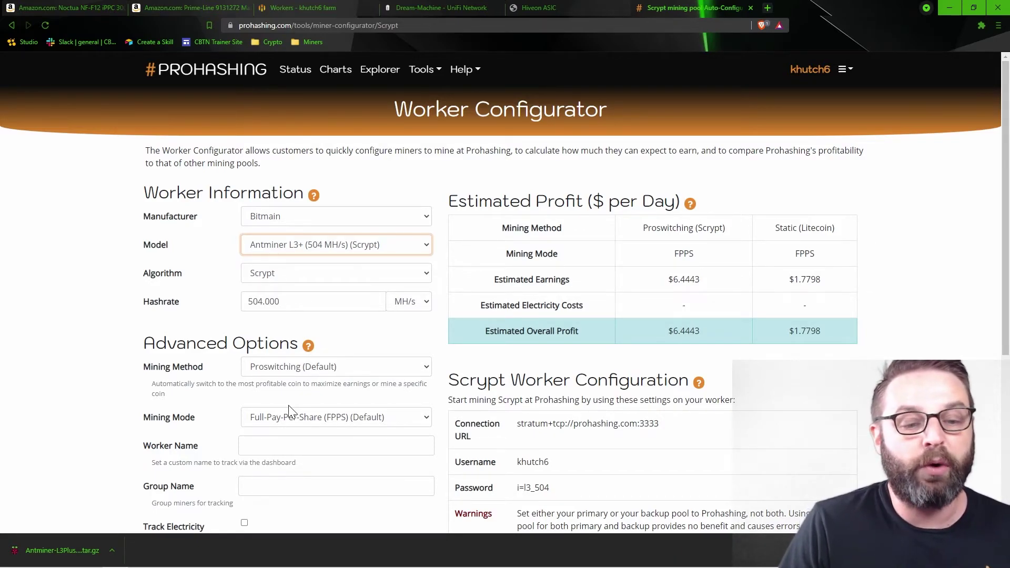
scroll(289, 410, down, 1)
click(273, 392)
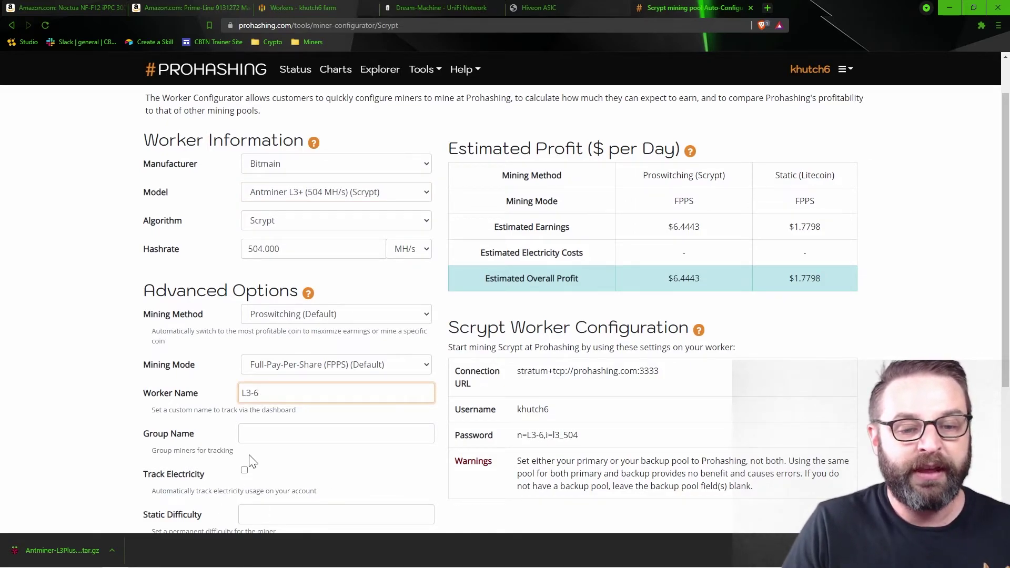
click(336, 433)
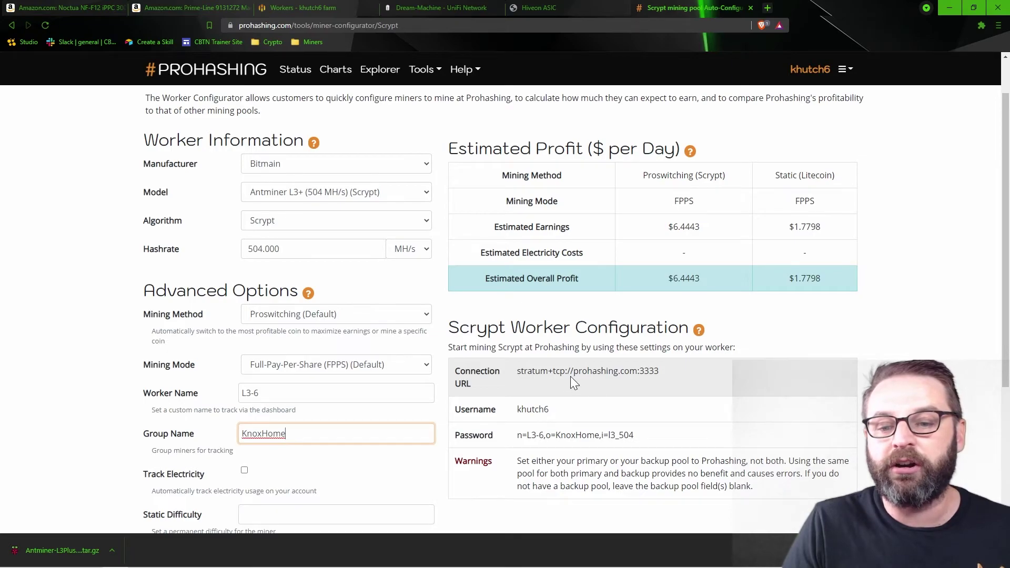
Copy the prohashing.com:3333 connection address from the Connection URL.
drag(573, 371, 601, 370)
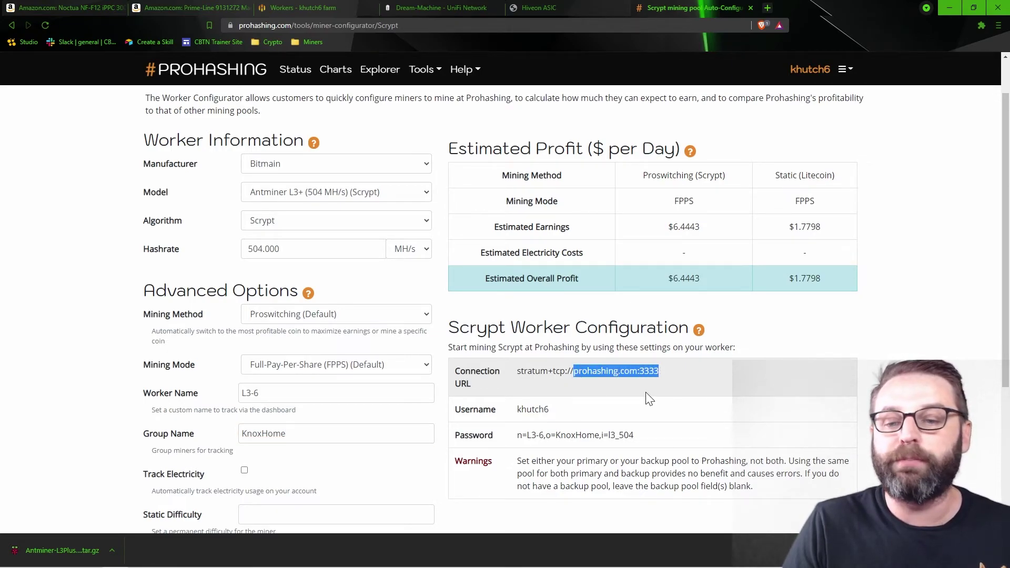
right_click(637, 374)
click(660, 383)
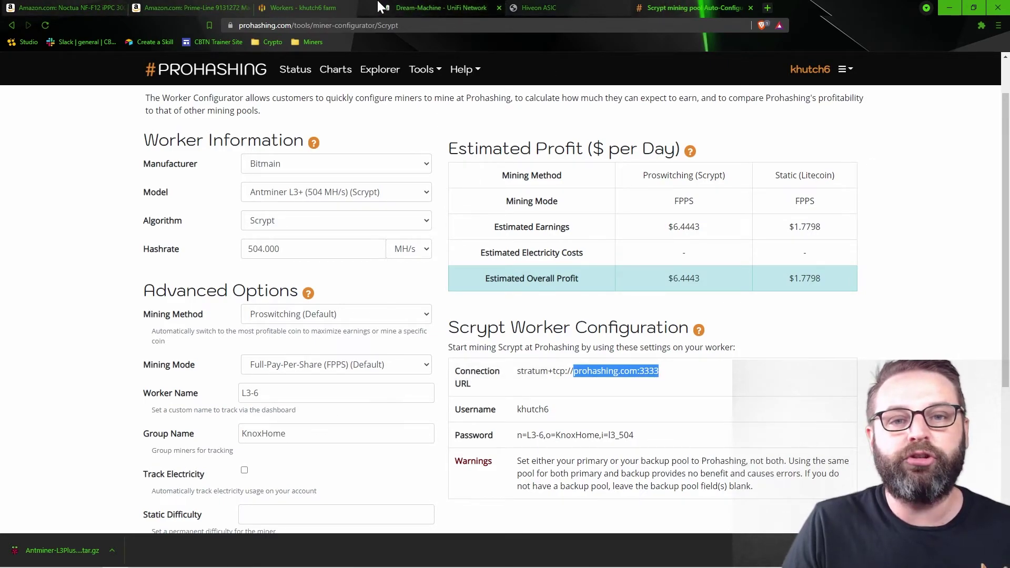
Put prohashing.com:3333 in Pool 1 URL and the Prohashing username in Worker.
click(542, 7)
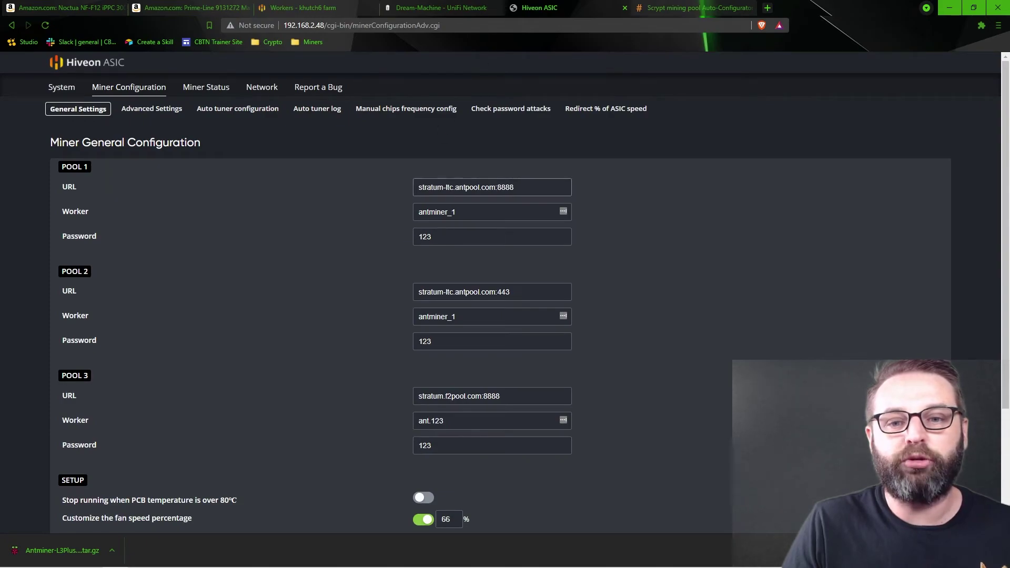
triple_click(465, 187)
key(ctrl+v)
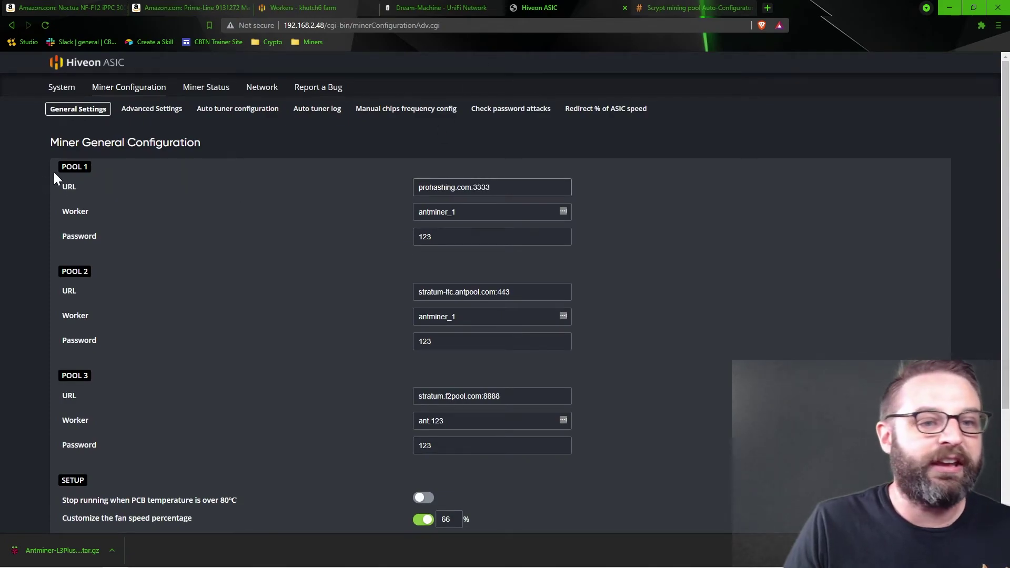
click(679, 7)
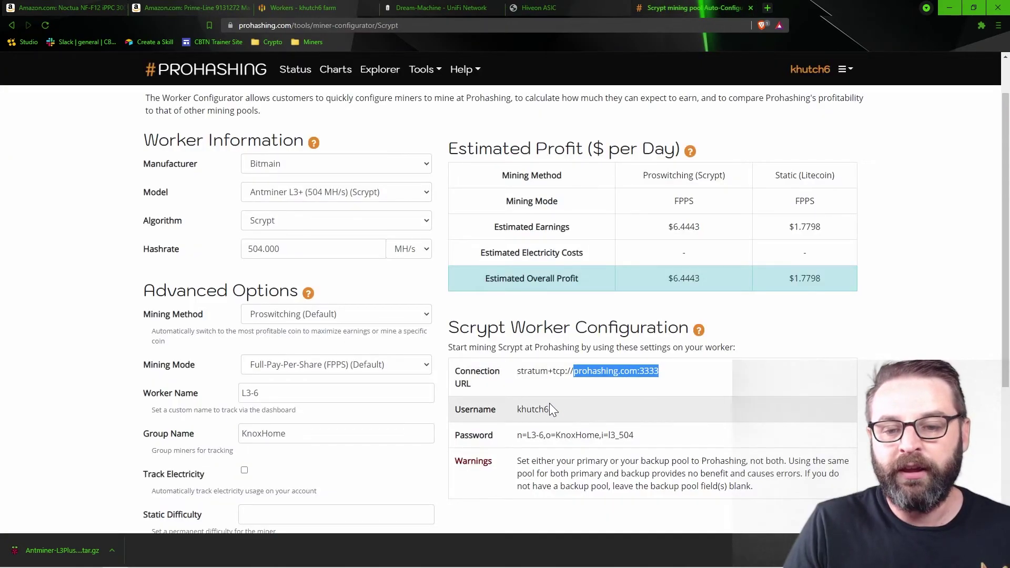
drag(549, 406, 516, 406)
click(564, 5)
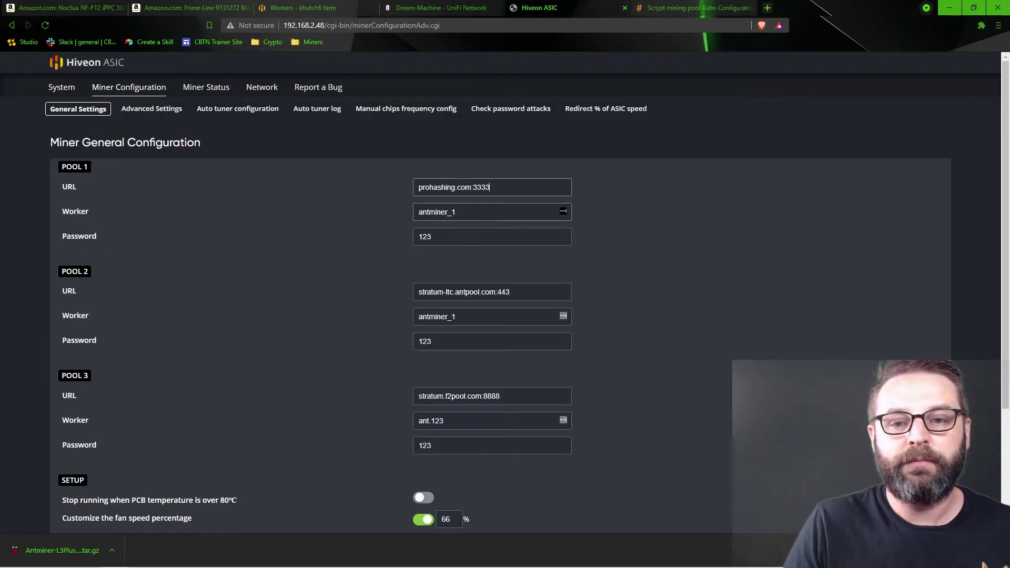
key(Tab)
key(ctrl+v)
click(678, 7)
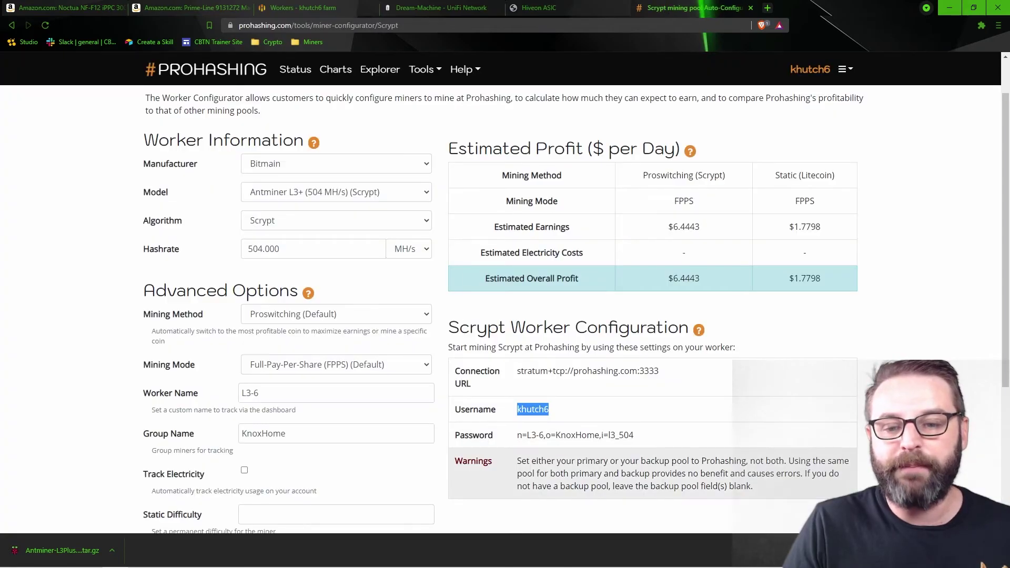
drag(640, 433, 514, 440)
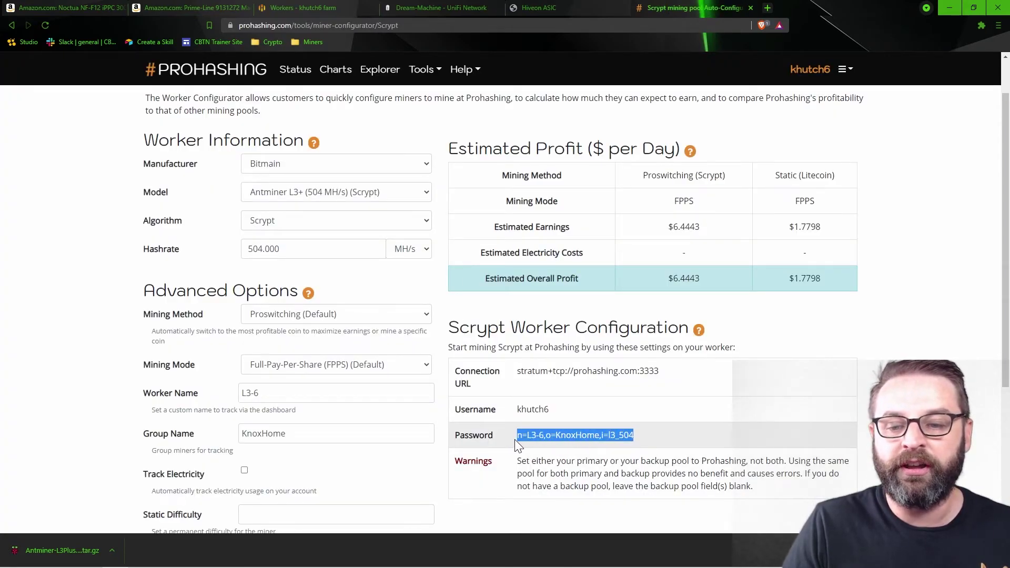
click(573, 8)
double_click(425, 237)
key(ctrl+v)
scroll(731, 347, down, 3)
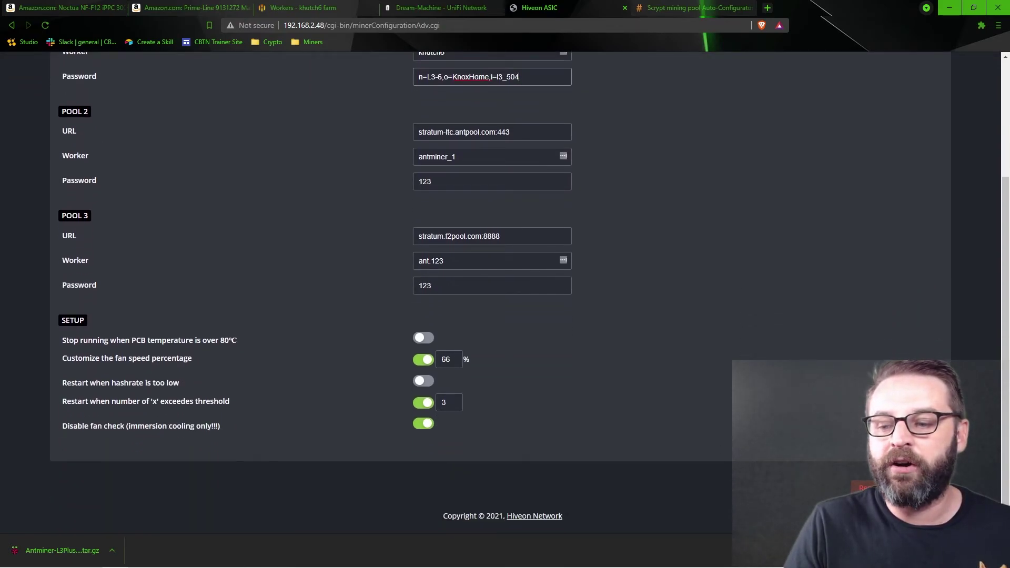
Save & Apply, then verify Pool 1 on prohashing.com:3333 with Pools 2-3 unchanged.
click(818, 348)
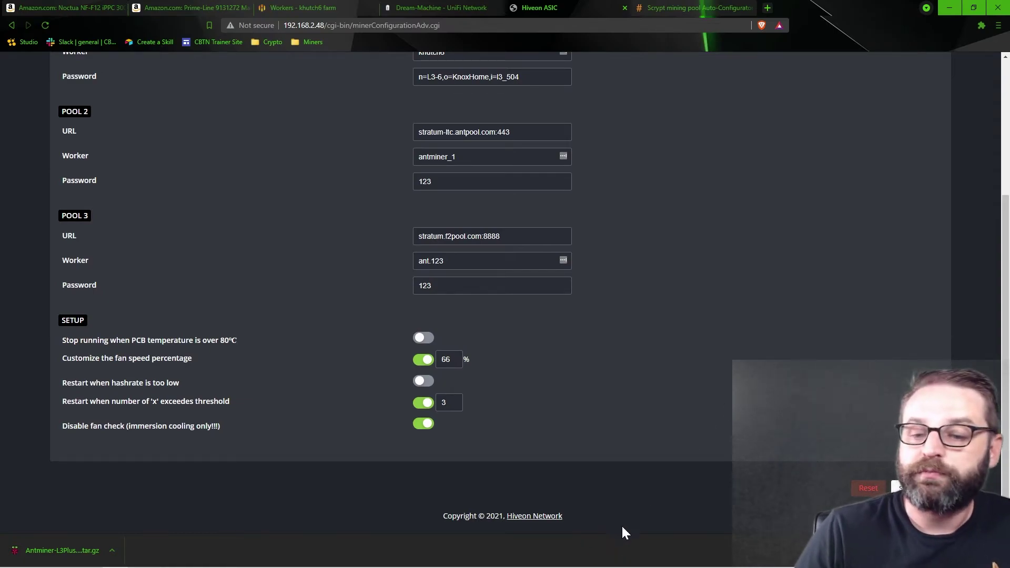
scroll(583, 306, up, 1)
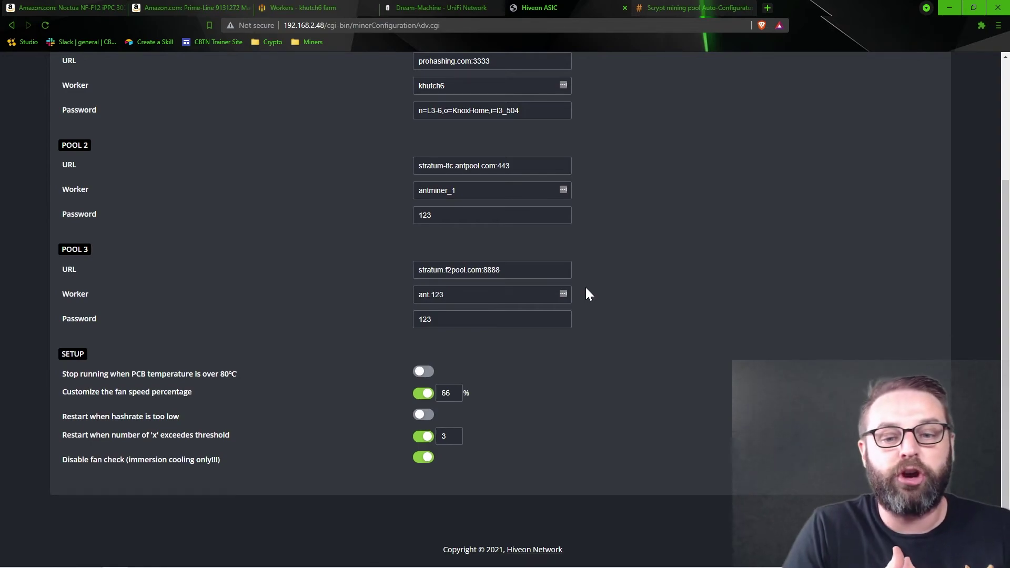
scroll(586, 289, up, 1)
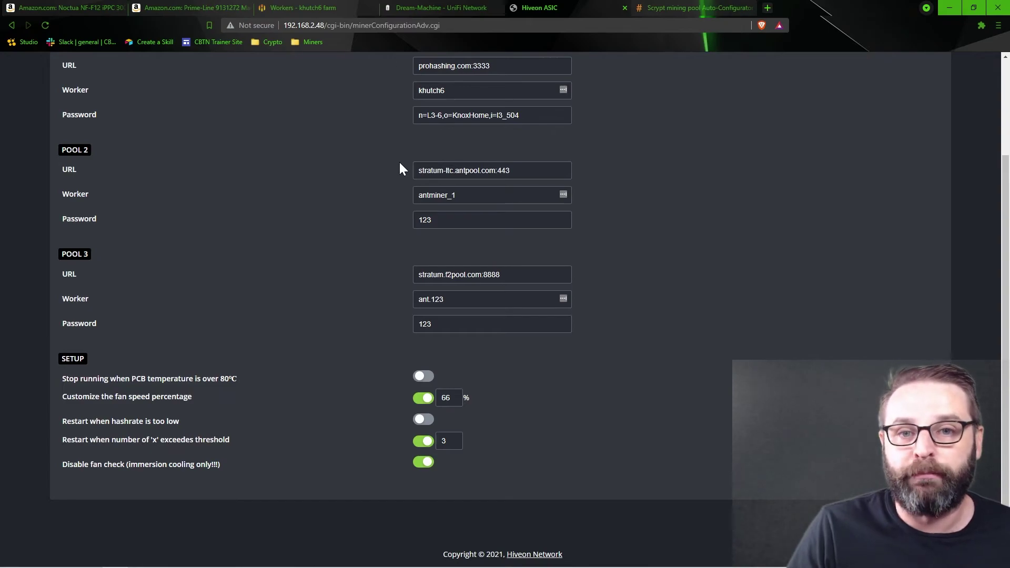
scroll(241, 338, up, 3)
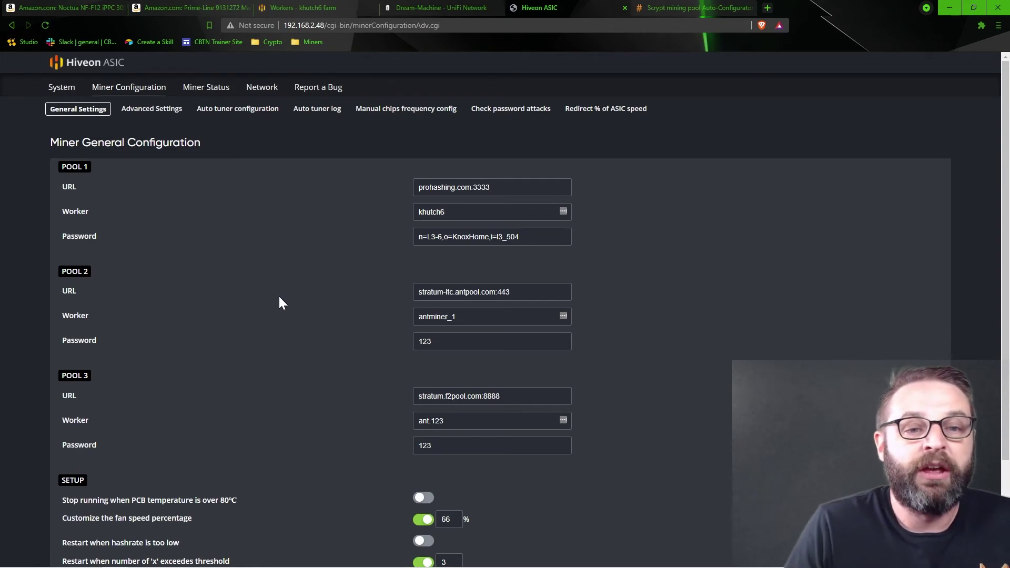
Check Miner Status, then open the Prohashing Dashboard from the account menu.
click(195, 88)
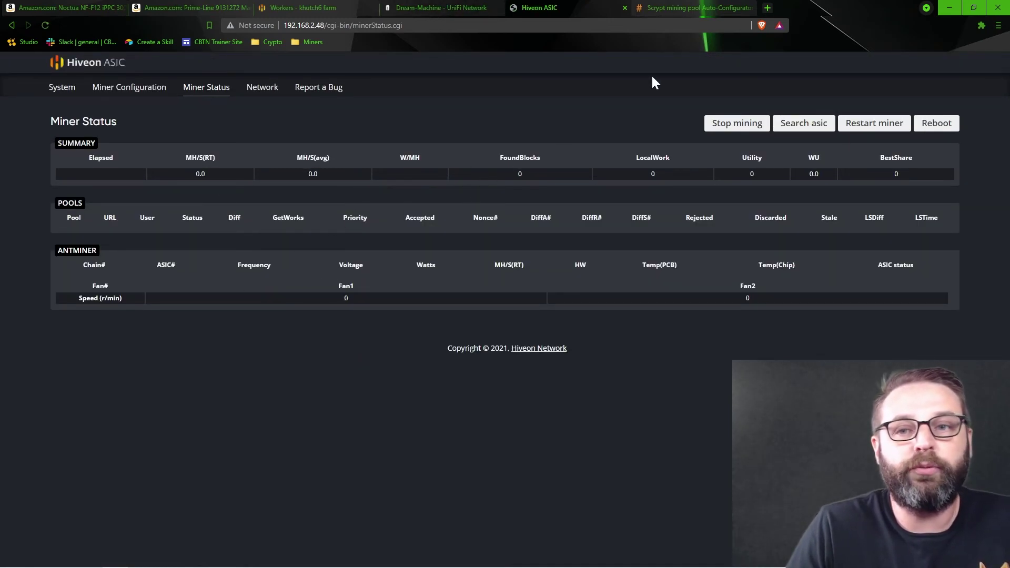
click(704, 7)
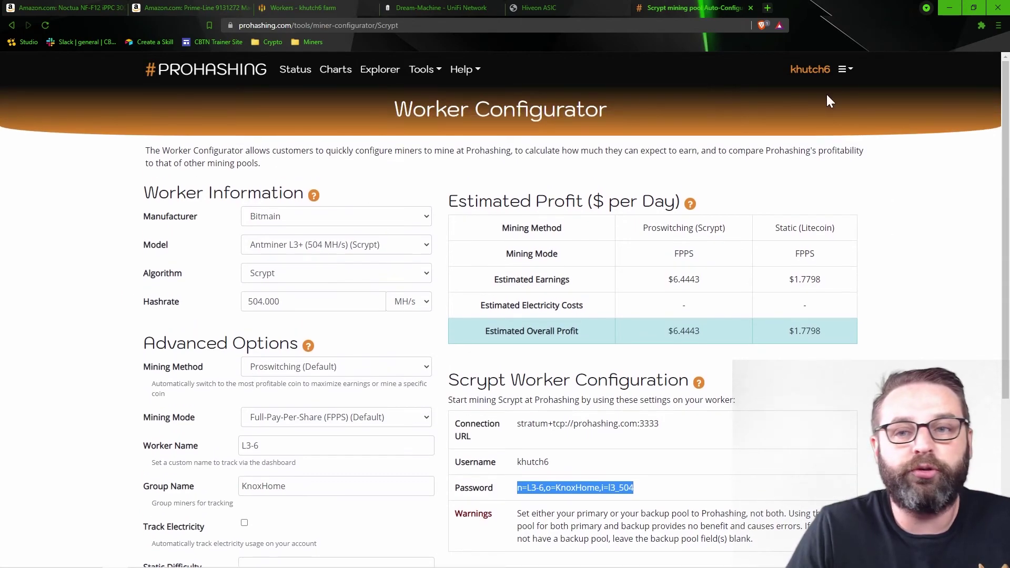
click(843, 69)
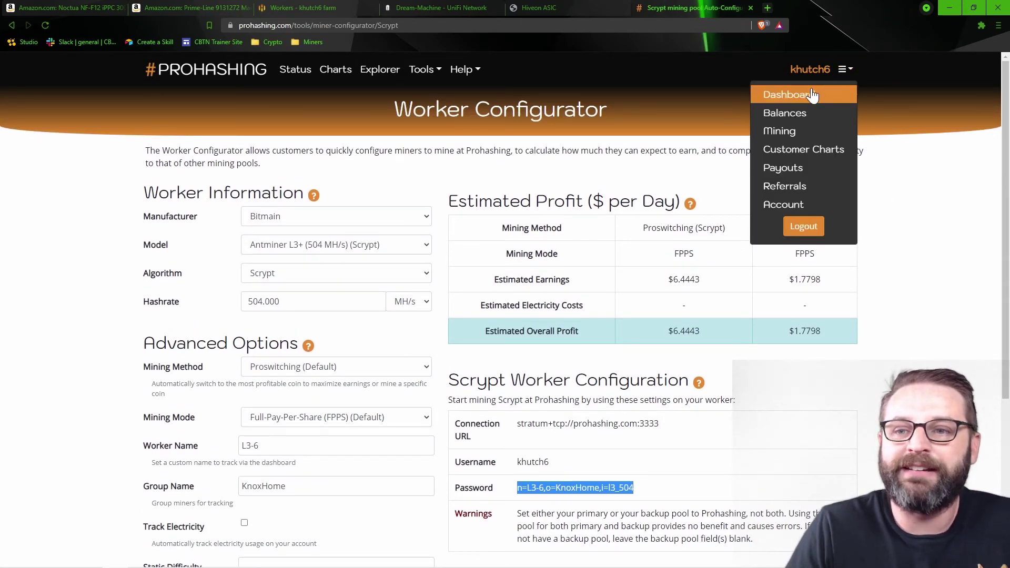
click(811, 88)
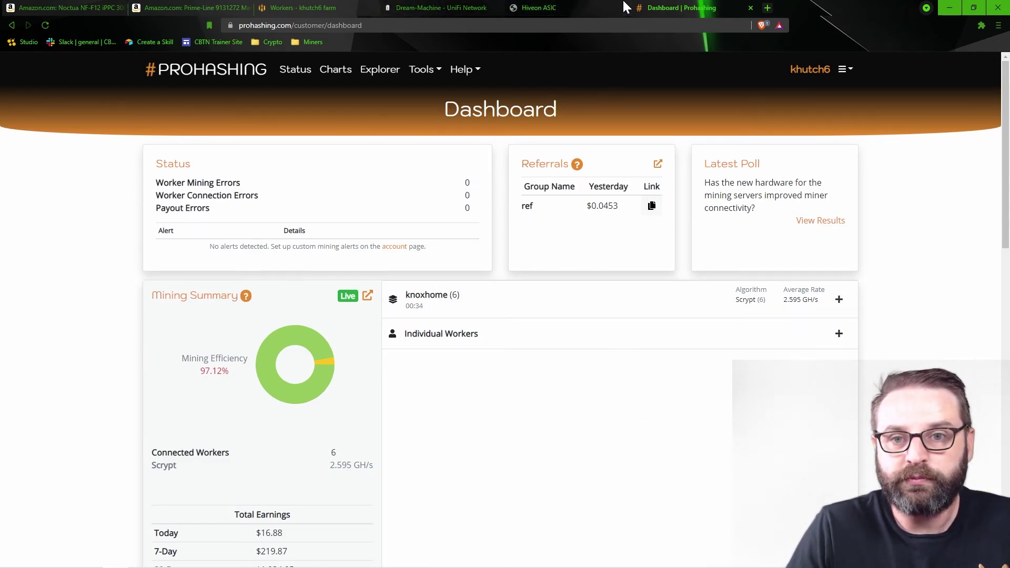
View Miner Status showing prohashing.com:3333 alive, 4 accepted shares, 460.778 MH/s.
click(536, 7)
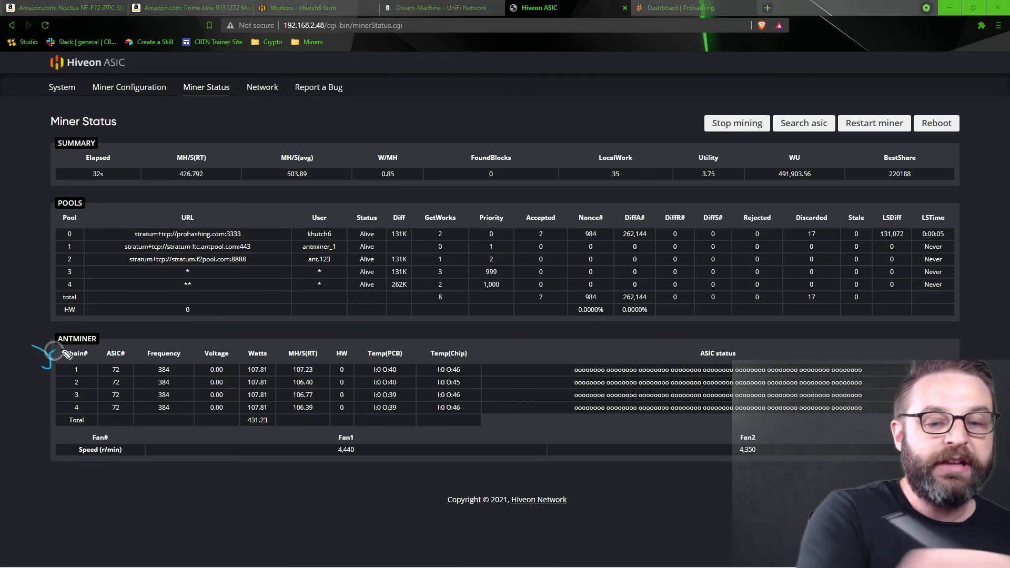
mouse_move(470, 329)
mouse_down()
mouse_move(447, 444)
mouse_move(425, 327)
mouse_up()
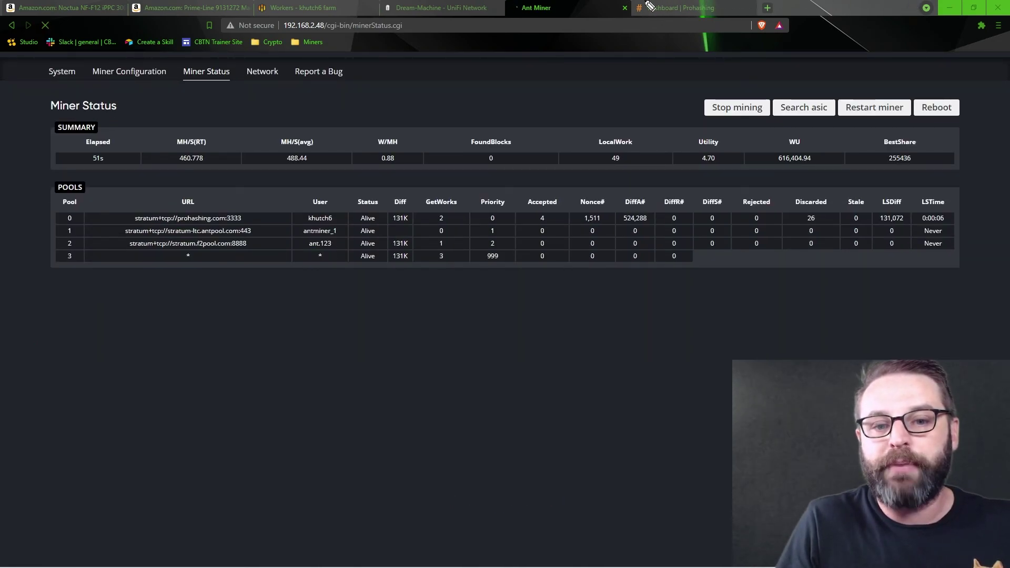
On the Prohashing dashboard, expand knoxhome to show its 7 workers, including new l3-6 at 0.000 H/s.
click(684, 8)
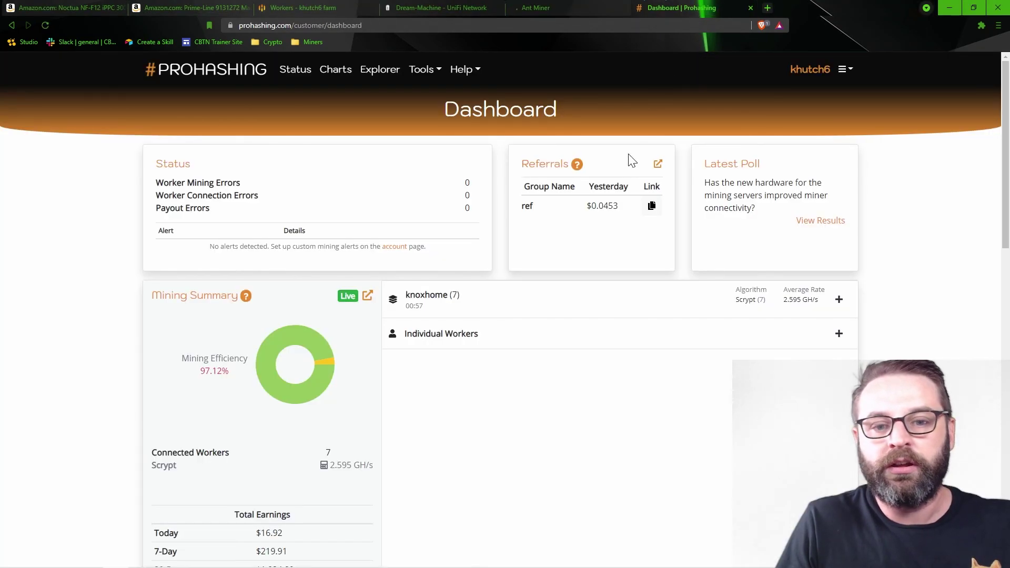
click(557, 295)
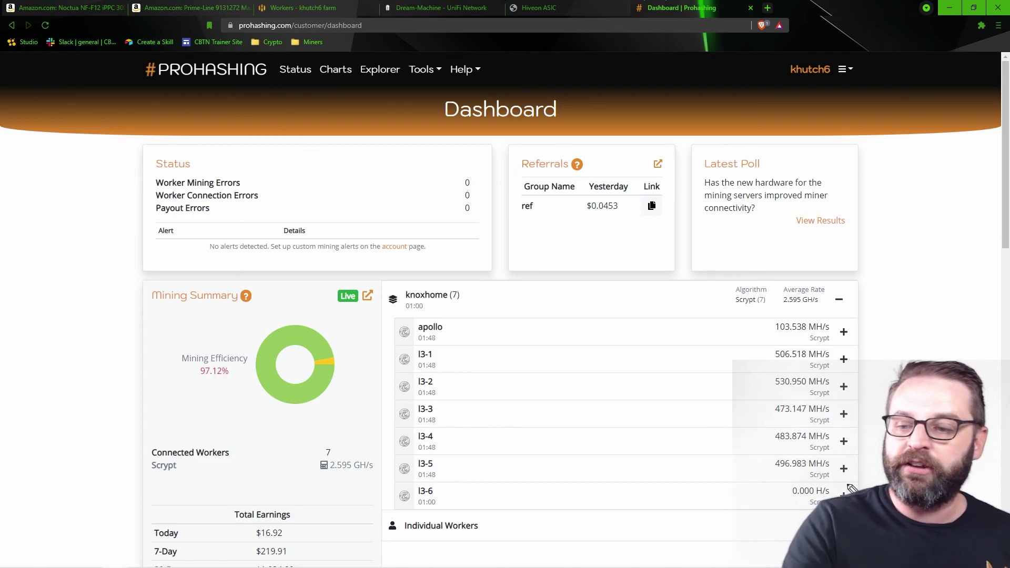
drag(834, 496, 860, 481)
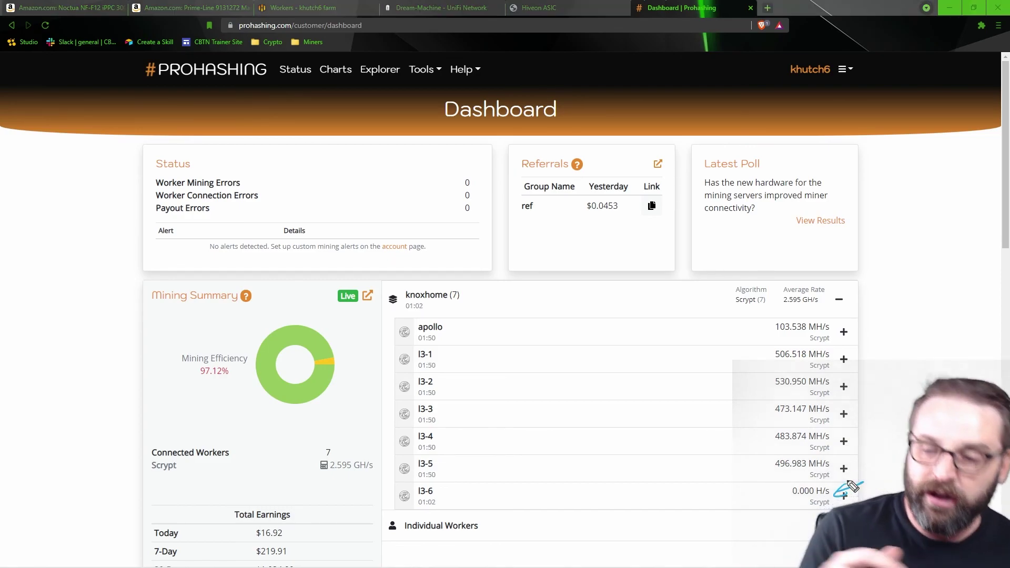